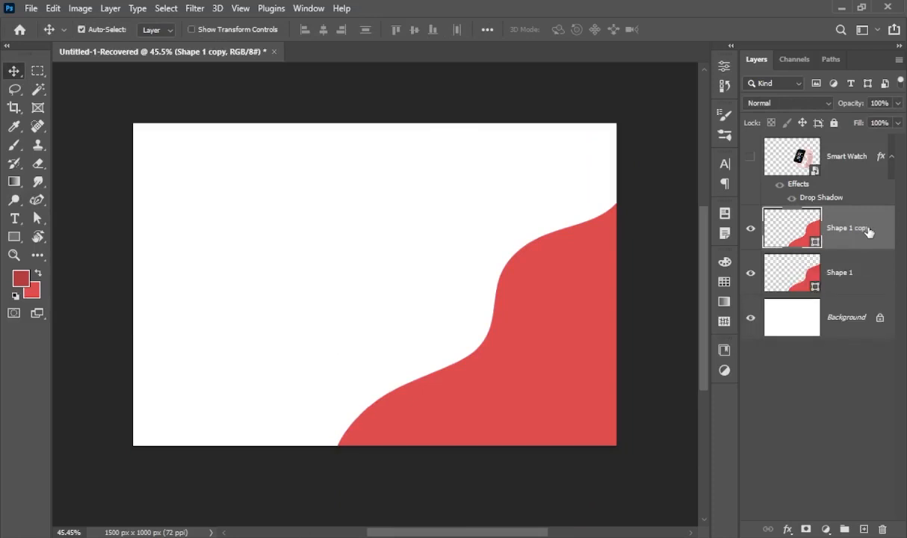
Fill the duplicate wave shape (Shape 1 copy) with the dark red foreground color and place it behind Shape 1.
click(858, 273)
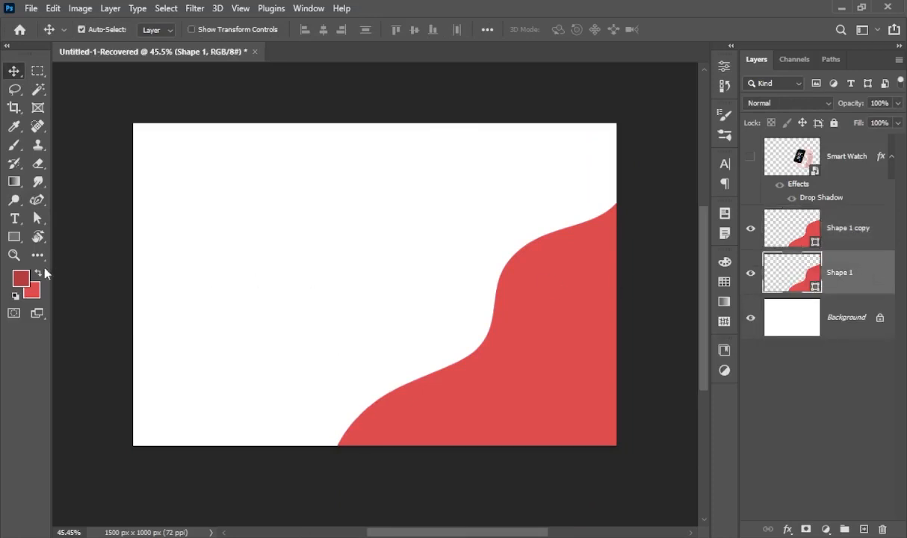
click(516, 383)
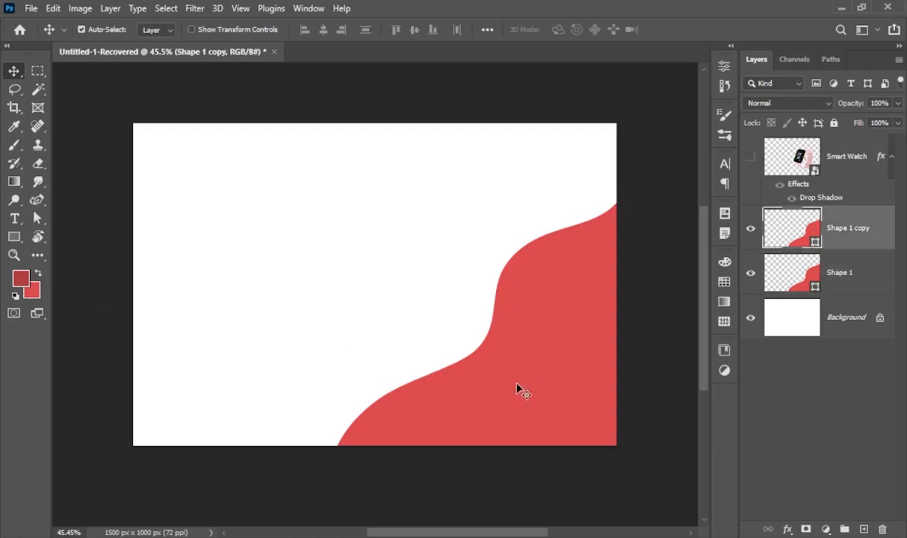
key(alt+BackSpace)
key(ctrl+[)
Move the dark red wave up and to the left and enlarge it slightly, forming a darker band along the front wave's edge.
drag(529, 253, 519, 239)
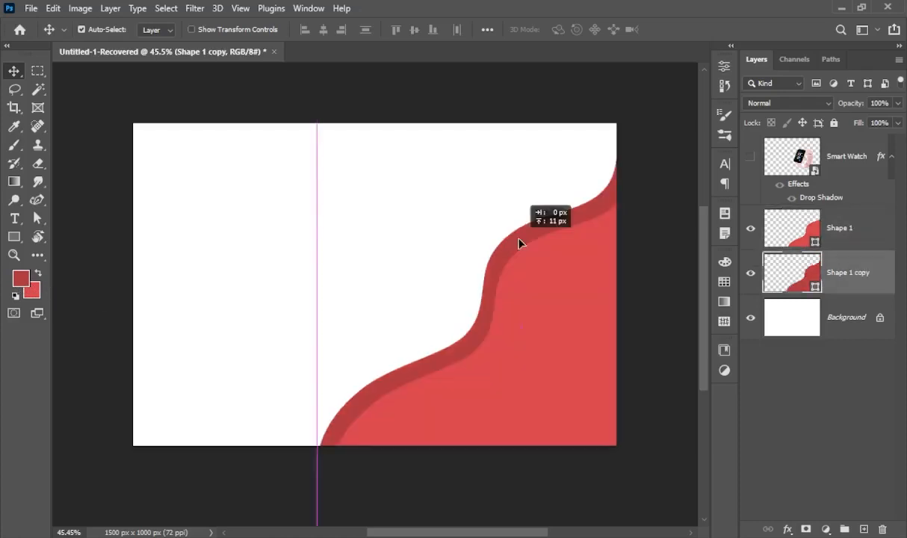
key(ctrl+t)
mouse_move(299, 124)
mouse_down()
mouse_move(293, 118)
mouse_move(305, 115)
mouse_up()
key(Return)
drag(591, 214, 581, 205)
click(632, 97)
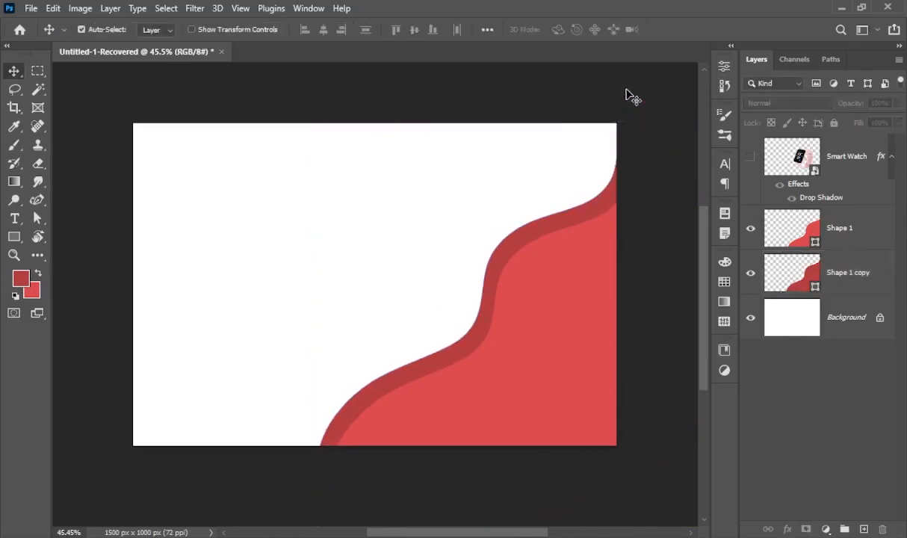
Check the hex codes of the current foreground and background colors.
click(21, 280)
key(Return)
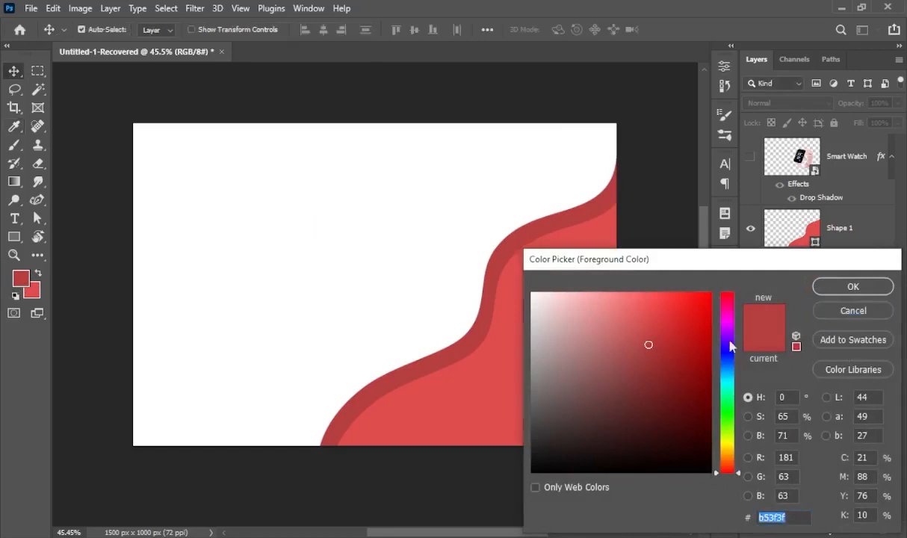
click(32, 290)
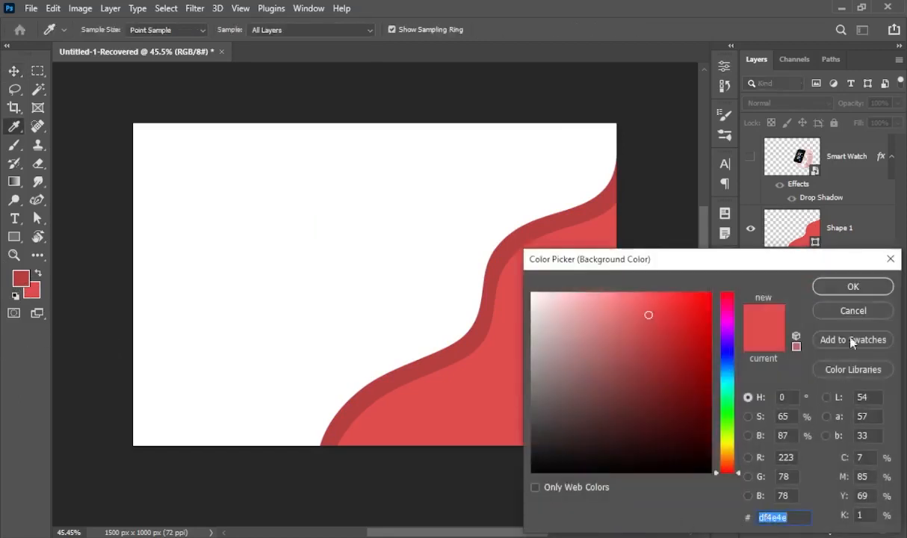
key(Return)
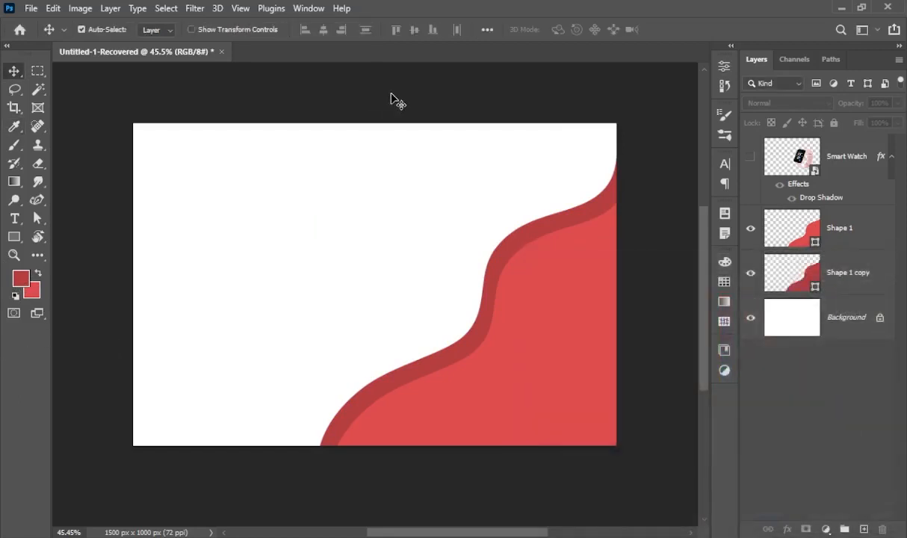
Show the Smart Watch layer and scale the watch up to about 142%.
click(752, 156)
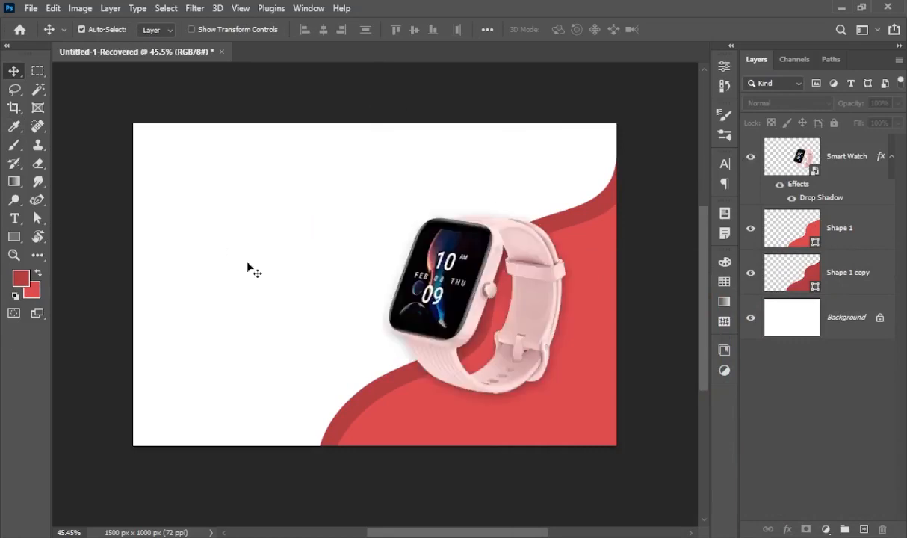
click(478, 287)
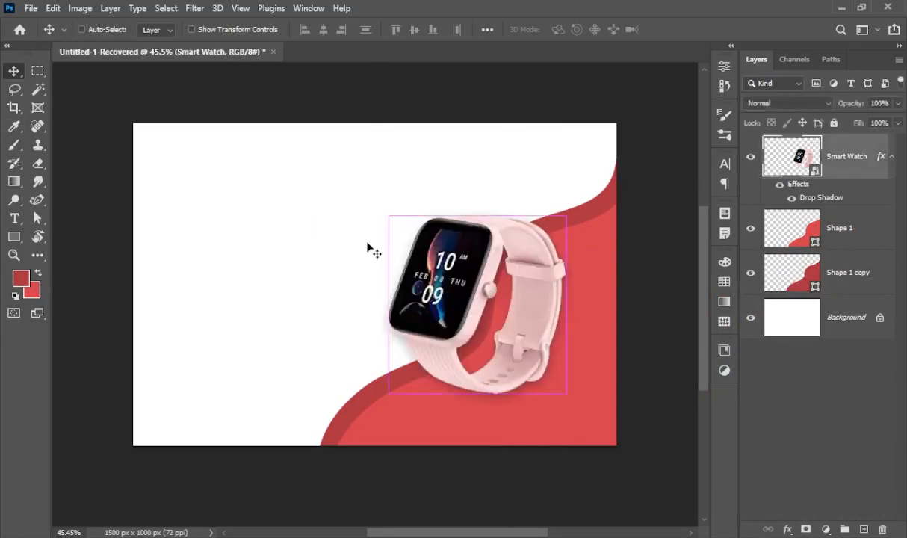
key(ctrl+t)
drag(381, 210, 365, 197)
key(Return)
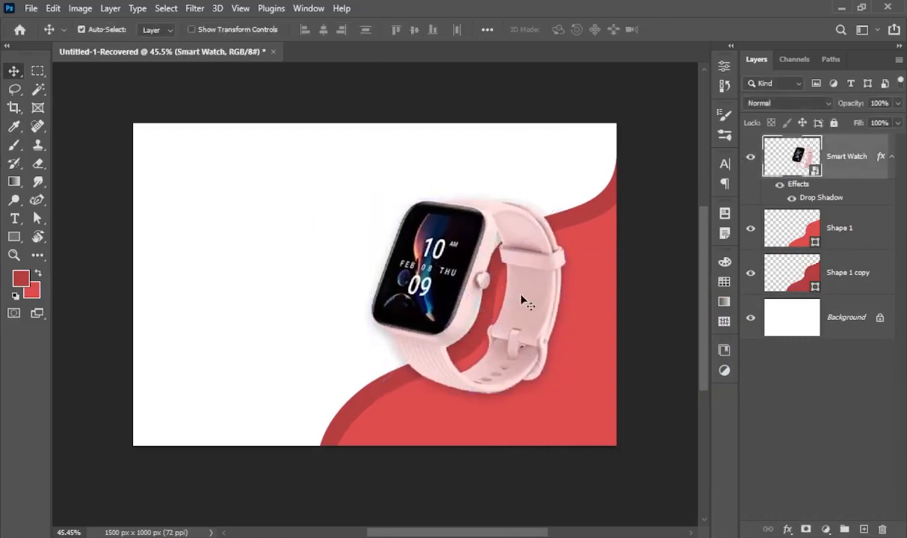
Shift the watch slightly down and to the right, and scale it down a little.
drag(523, 300, 530, 308)
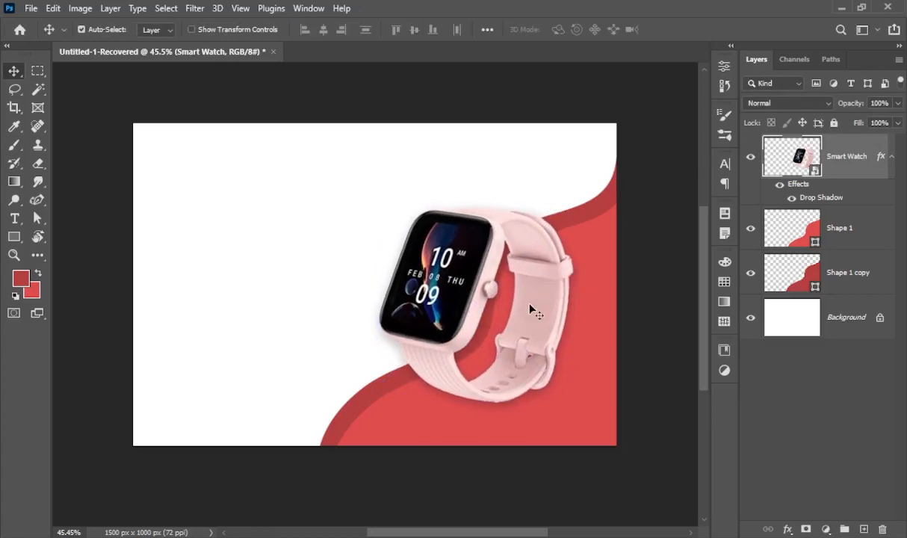
key(ctrl+t)
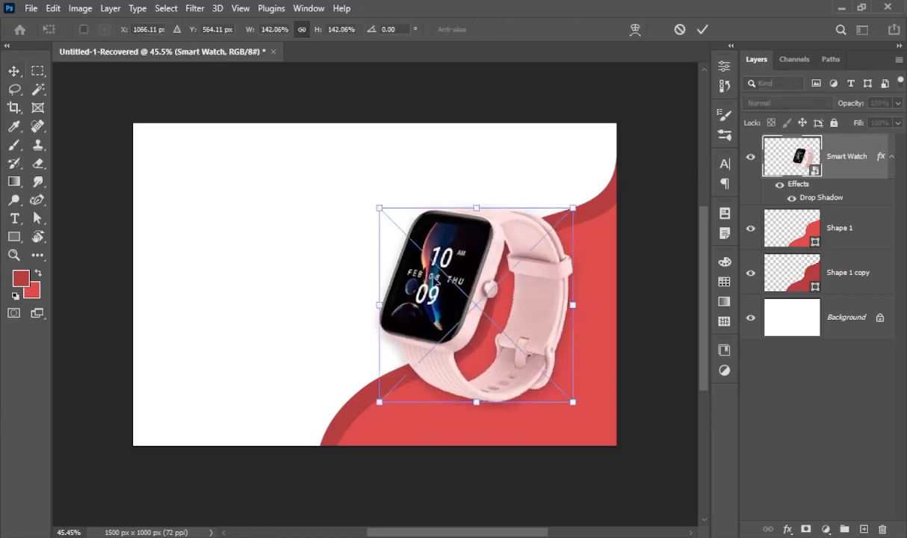
drag(379, 210, 386, 215)
key(Return)
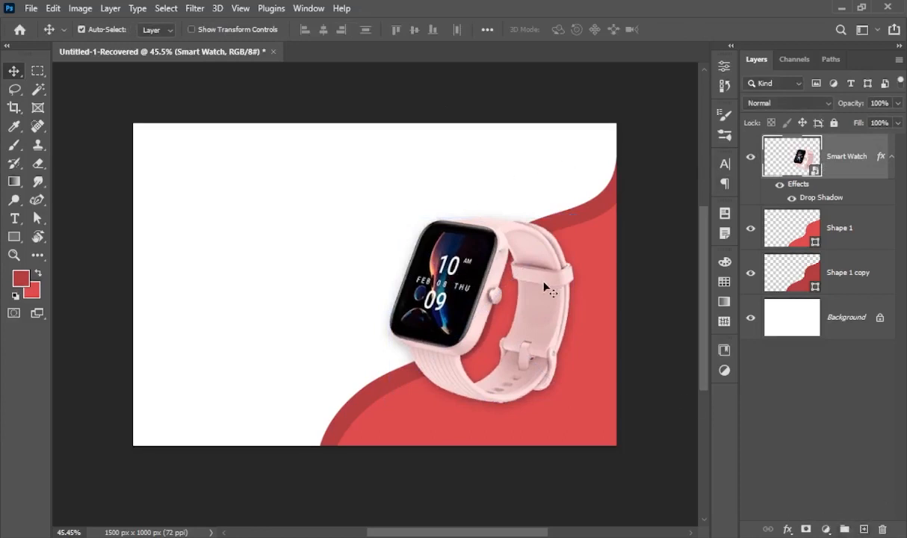
Create a new layer above the watch and paint one black dab on the white area with a 405 px Soft Round brush.
key(b)
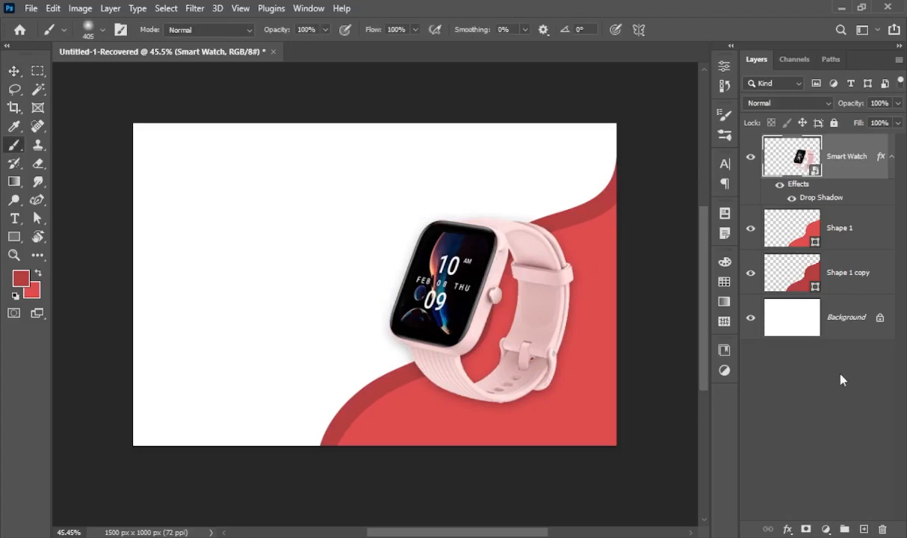
click(863, 528)
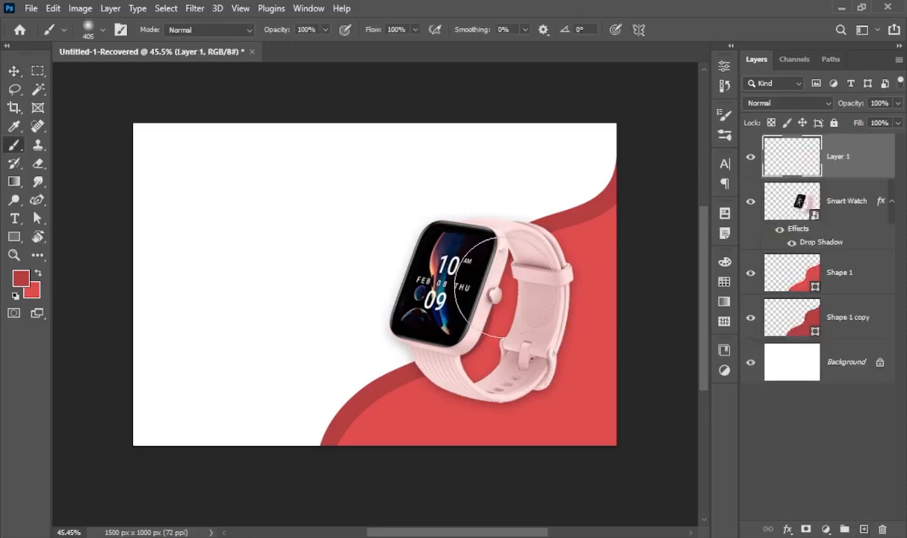
click(87, 30)
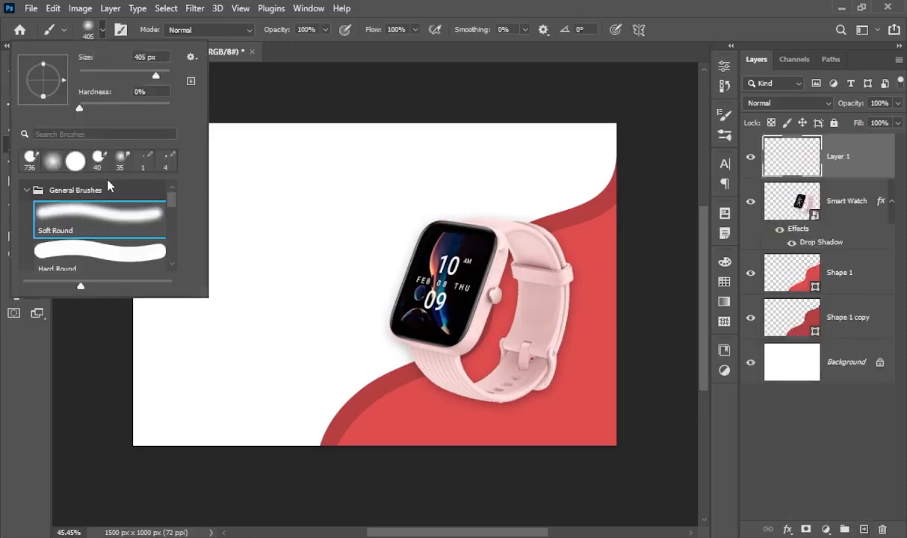
click(362, 57)
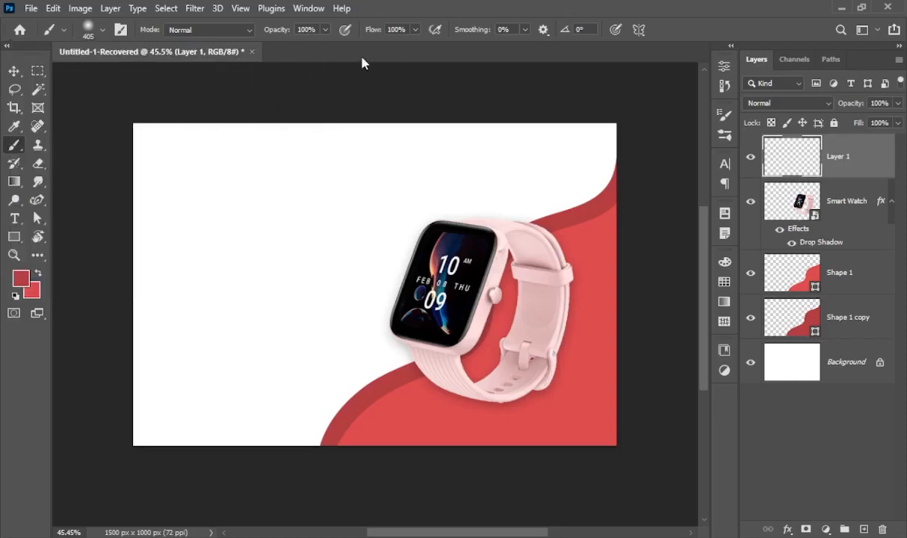
click(312, 236)
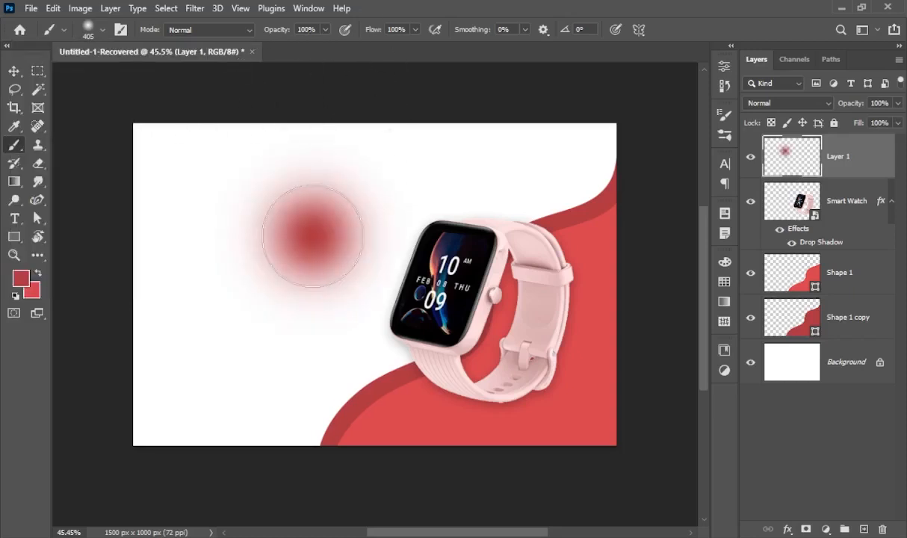
key(ctrl+z)
key(d)
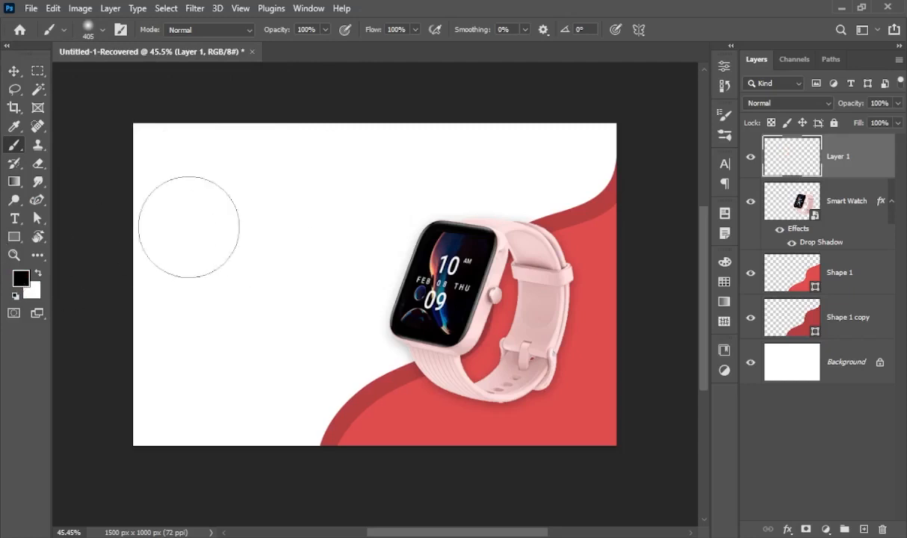
click(297, 241)
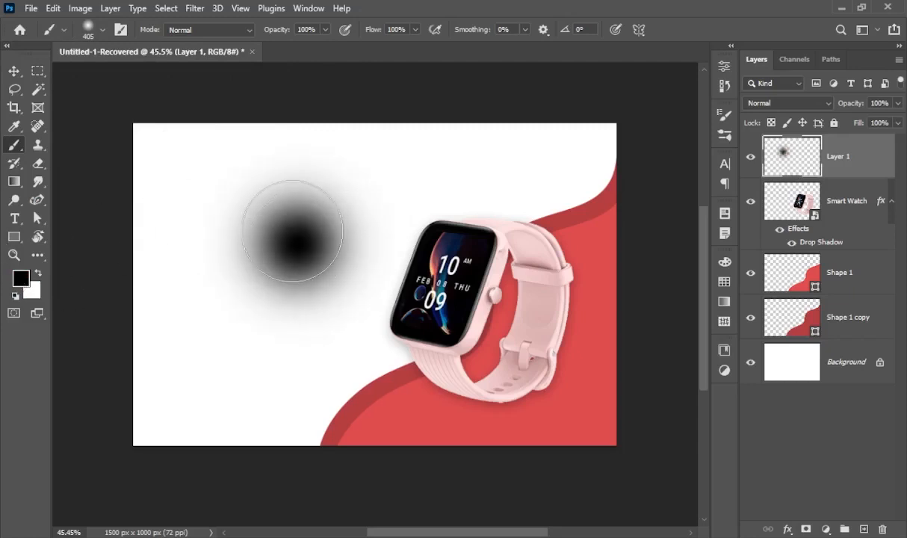
Flatten the black dab into a thin horizontal shadow and place it just below the watch.
key(v)
key(ctrl+t)
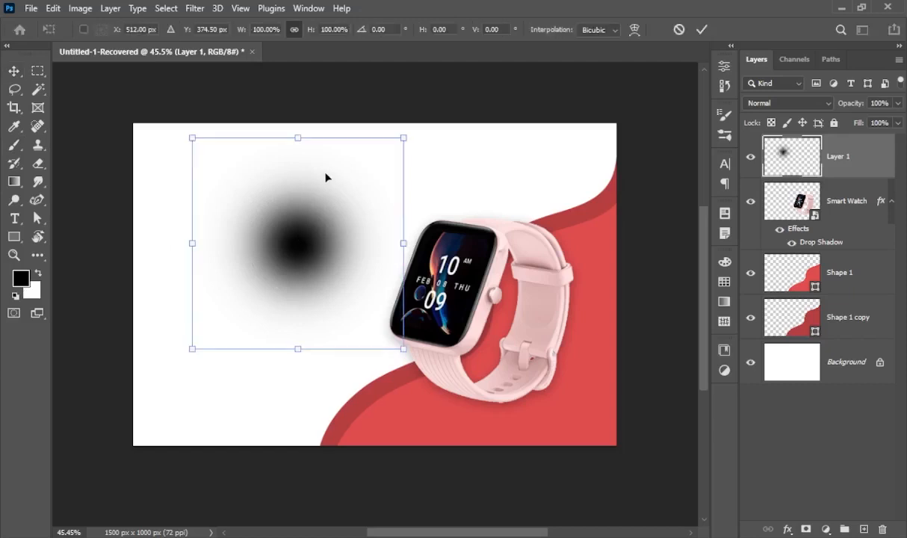
mouse_move(298, 137)
mouse_down()
mouse_move(318, 288)
mouse_move(309, 343)
mouse_move(351, 370)
mouse_move(504, 426)
mouse_up()
key(Return)
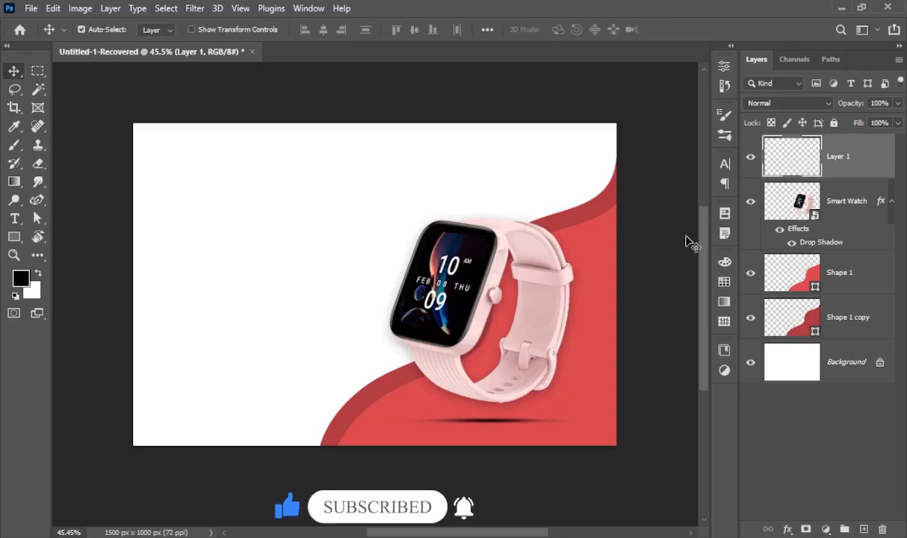
Set the shadow layer's opacity to 30% and scale the shadow up to about 108%.
click(880, 103)
text(30)
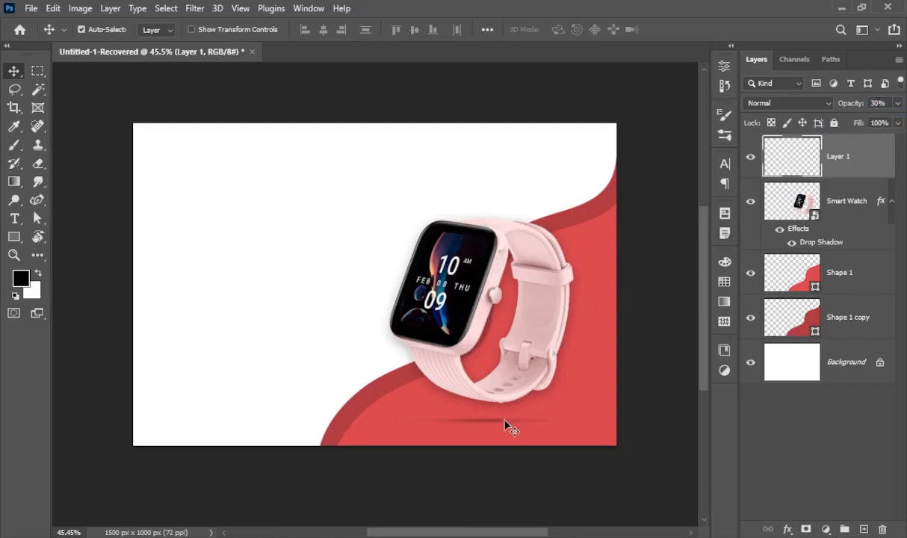
key(ctrl+t)
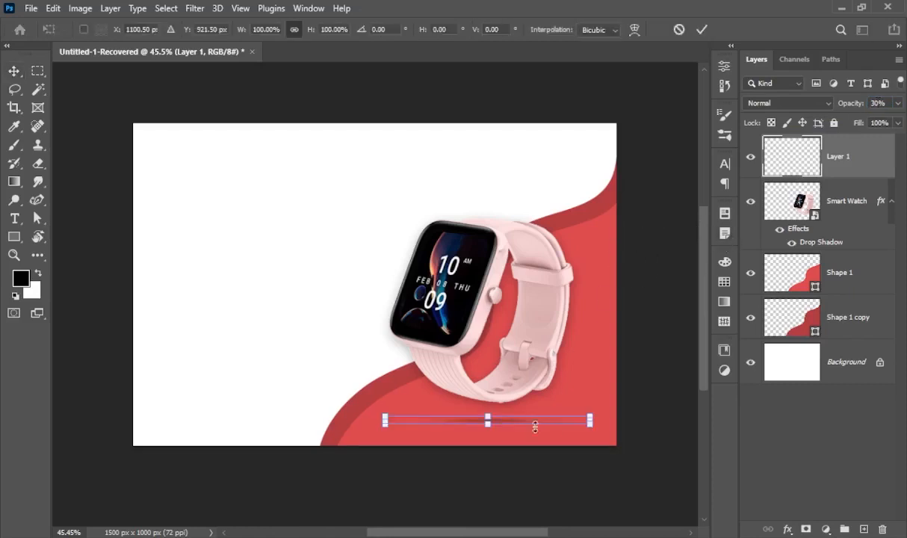
drag(590, 424, 598, 432)
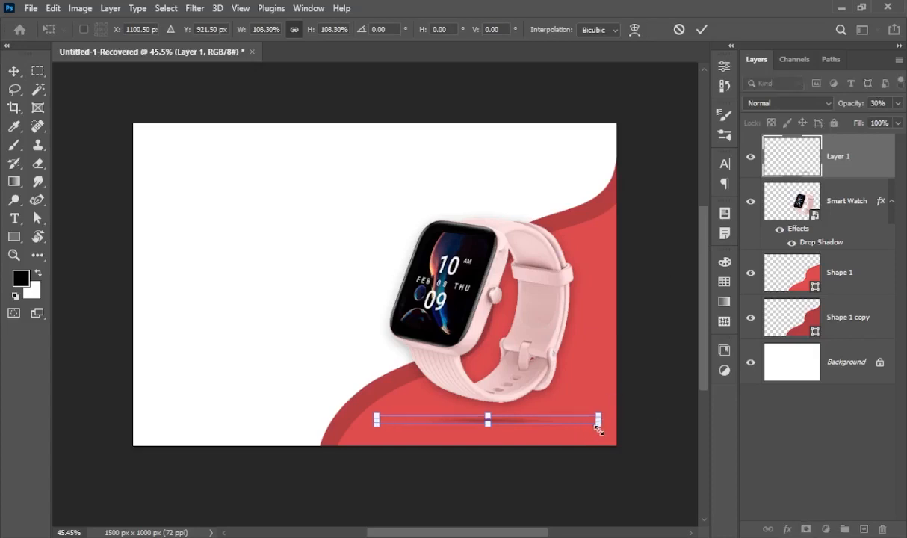
key(Return)
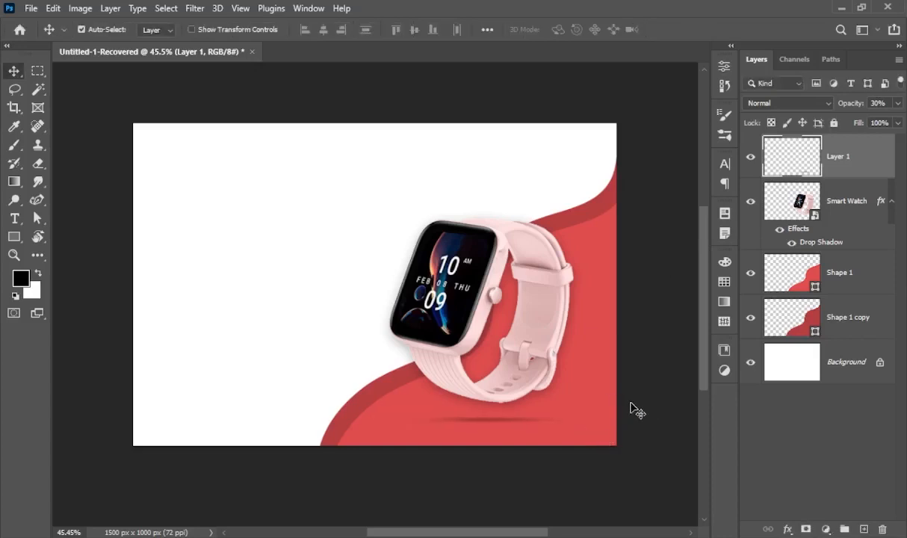
Link the shadow layer with the Smart Watch layer and move the pair slightly up and to the right.
ctrl+click(834, 213)
right_click(834, 212)
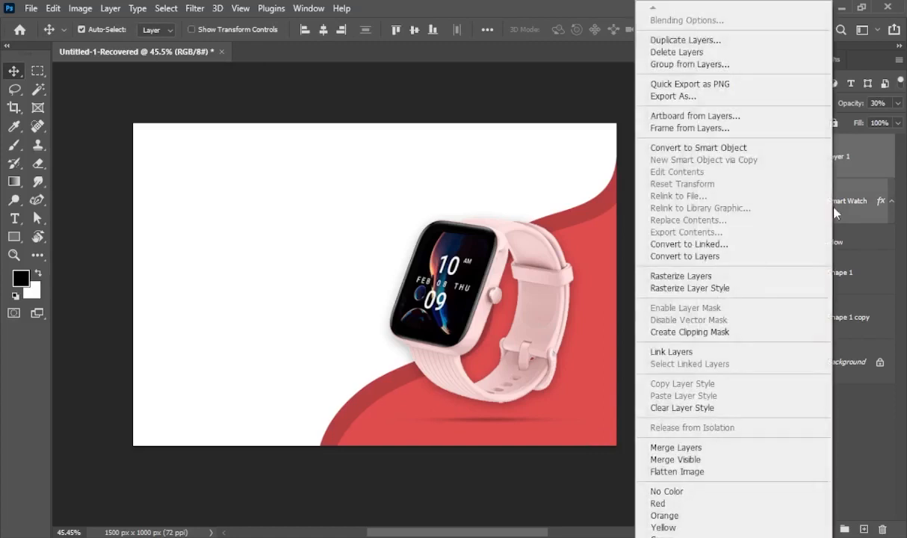
click(677, 351)
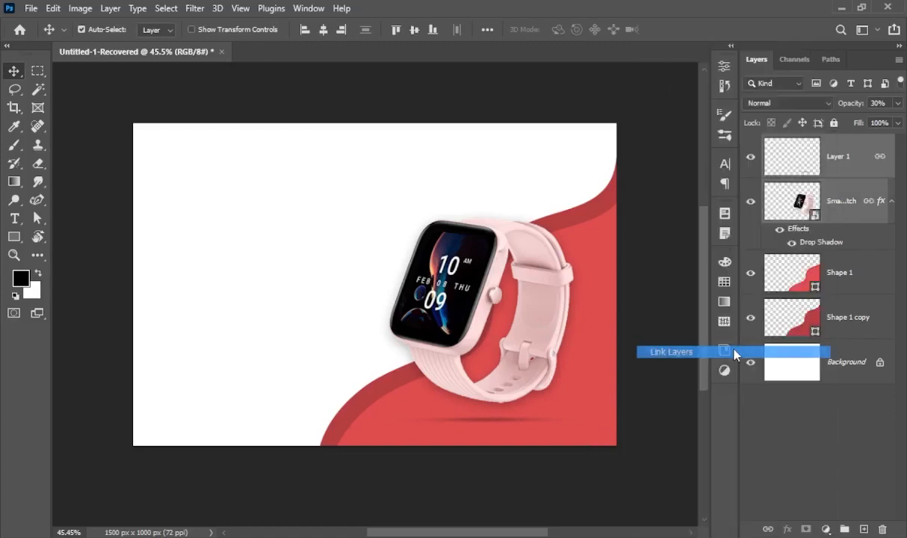
drag(551, 315, 543, 293)
click(269, 208)
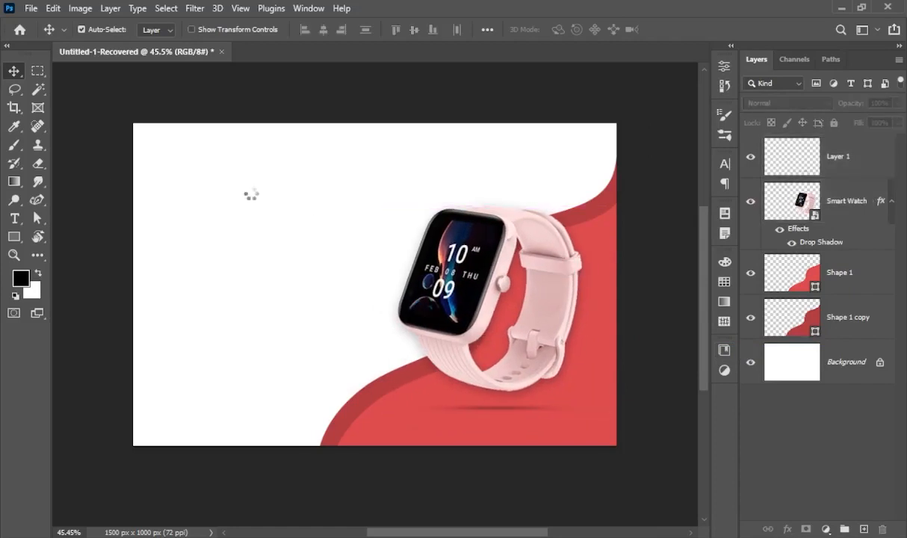
Check the heading notes in Notepad and add the text "STAY AHEAD WITH SMARTWATCH" in Nexa-Trial Heavy on the banner's white area.
key(t)
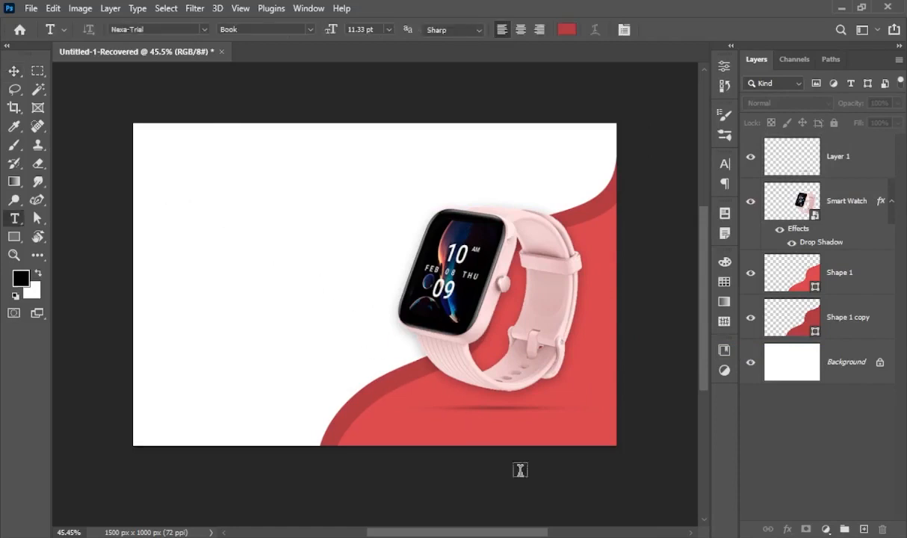
click(575, 536)
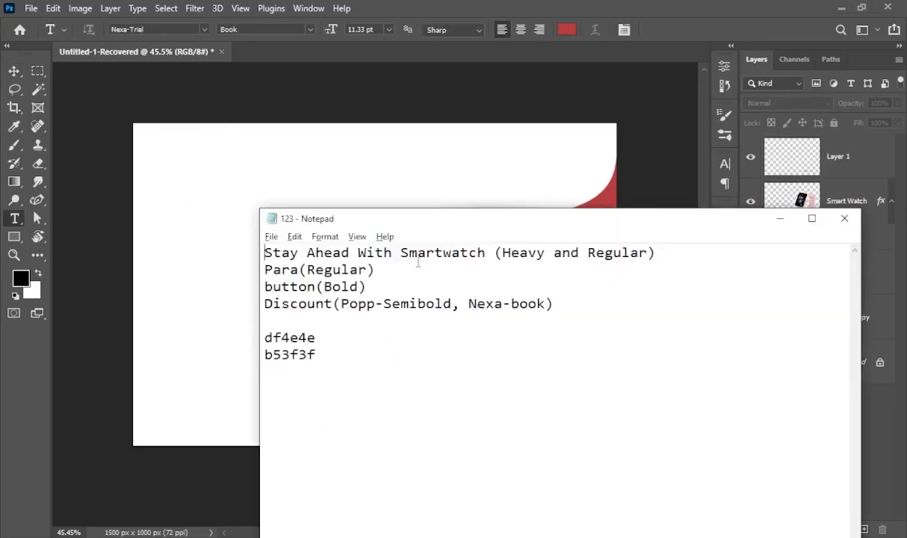
key(alt+Tab)
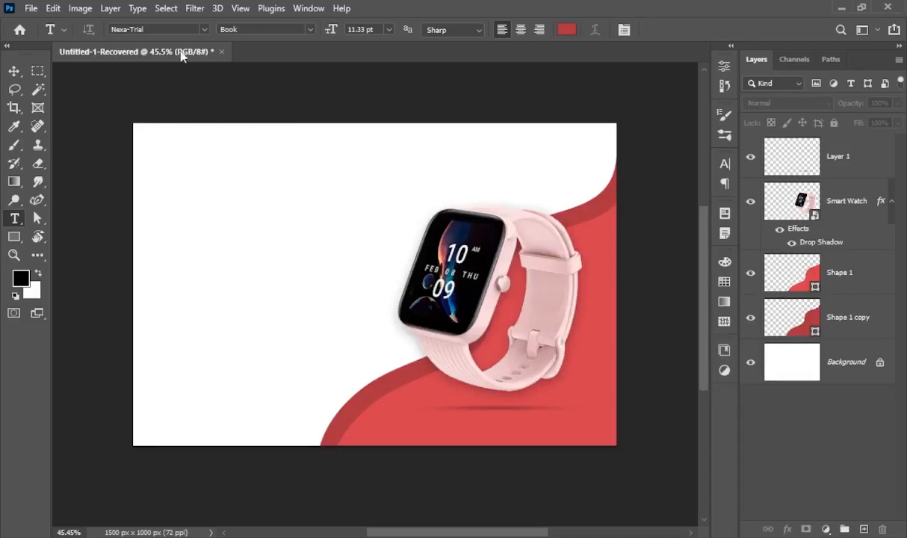
click(307, 31)
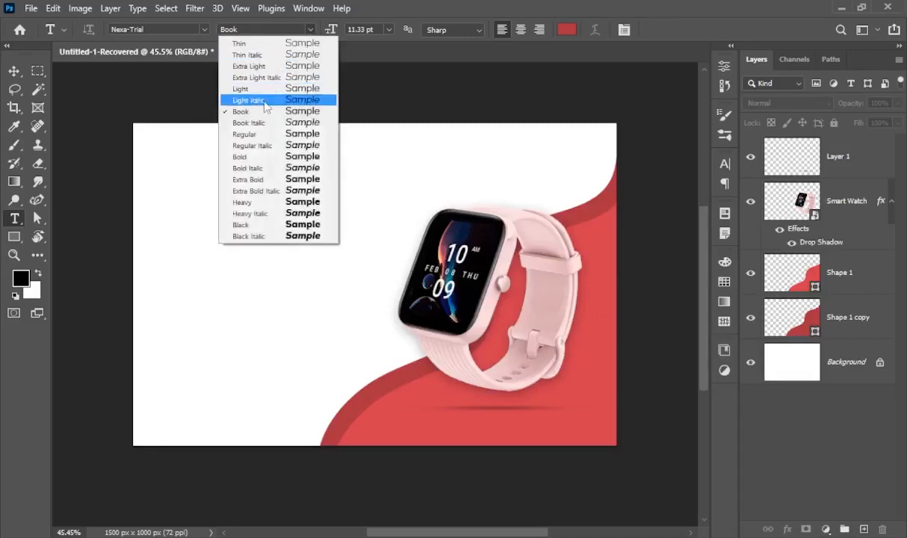
click(250, 202)
click(213, 197)
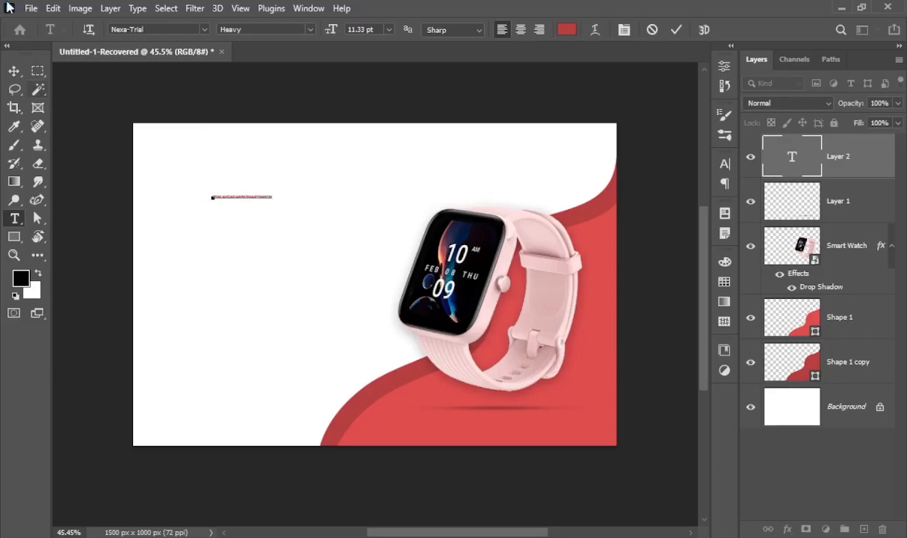
click(14, 71)
Scale the heading up to about 559% and move it toward the upper-left area of the banner.
key(ctrl+t)
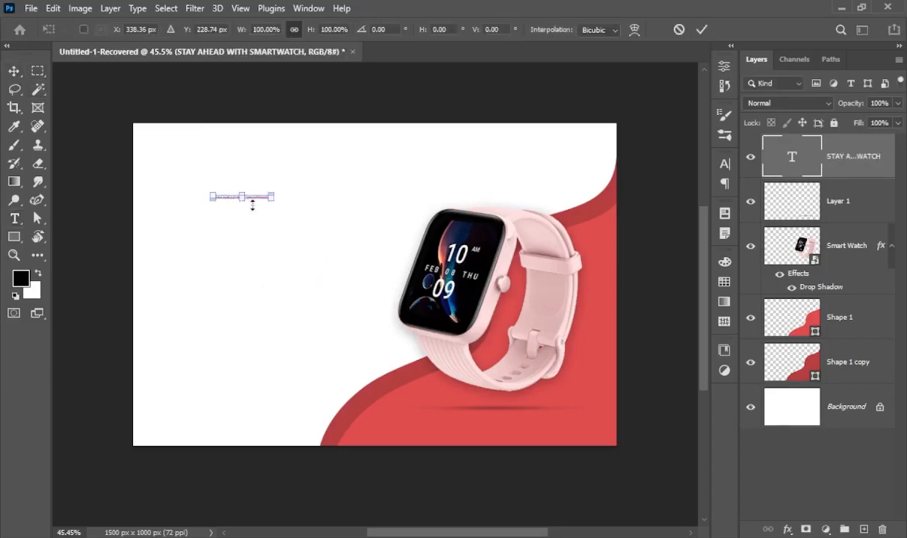
drag(273, 200, 546, 216)
key(Return)
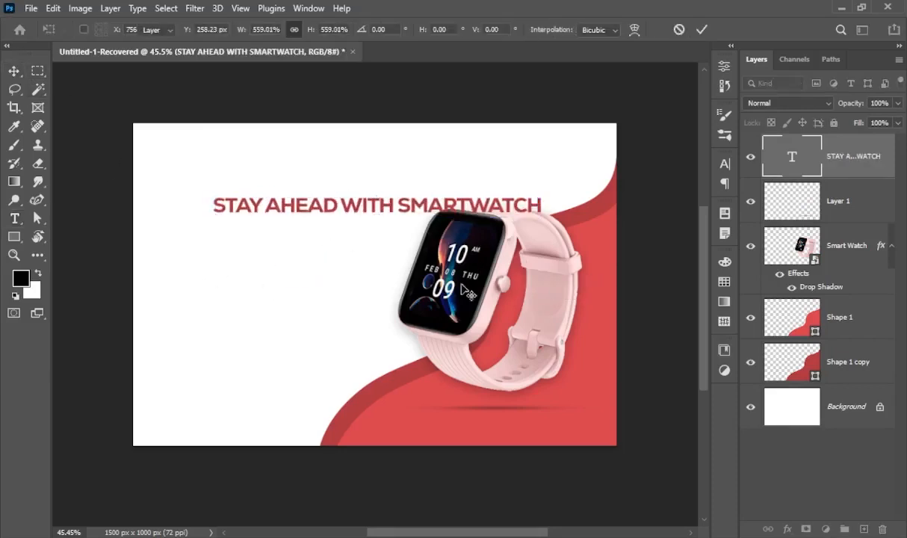
drag(334, 211, 341, 163)
Break the heading so "SMARTWATCH" starts a second line, and shift the text slightly down and to the right.
double_click(346, 160)
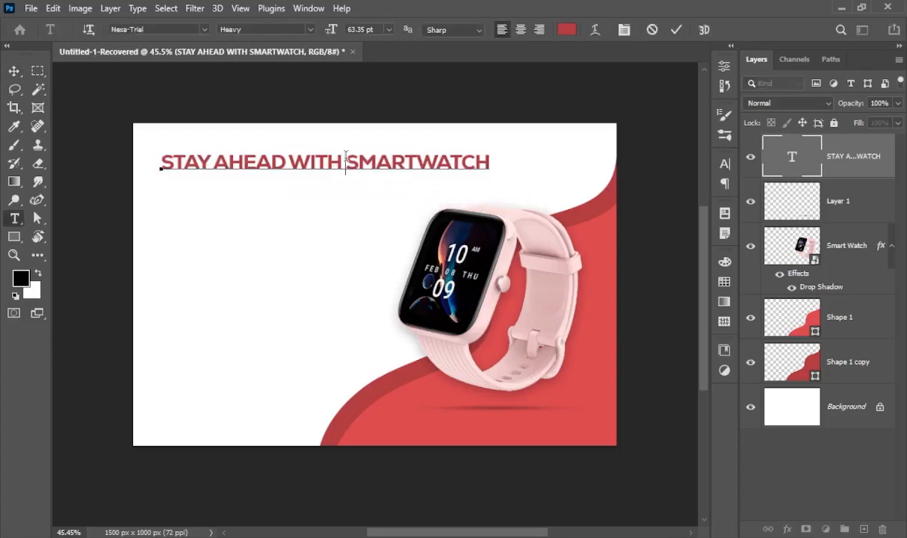
key(Return)
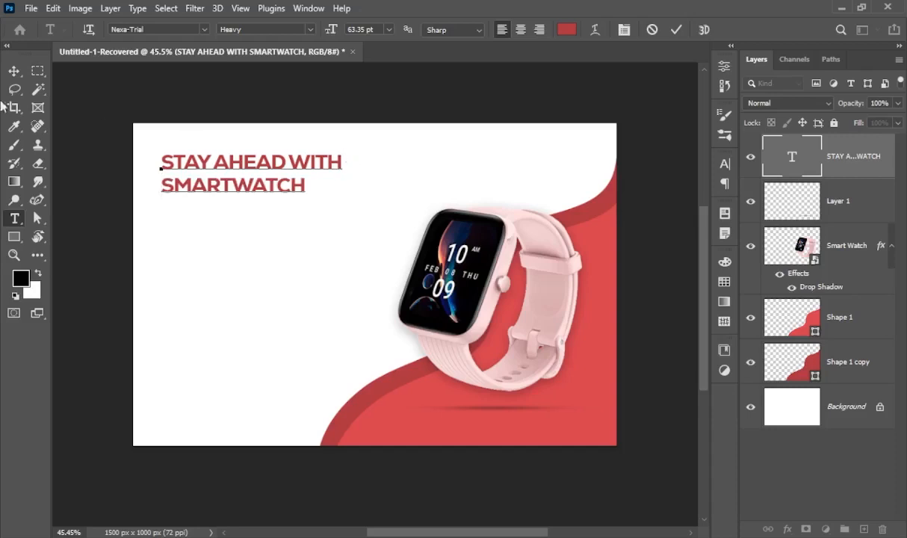
click(15, 70)
drag(244, 159, 249, 167)
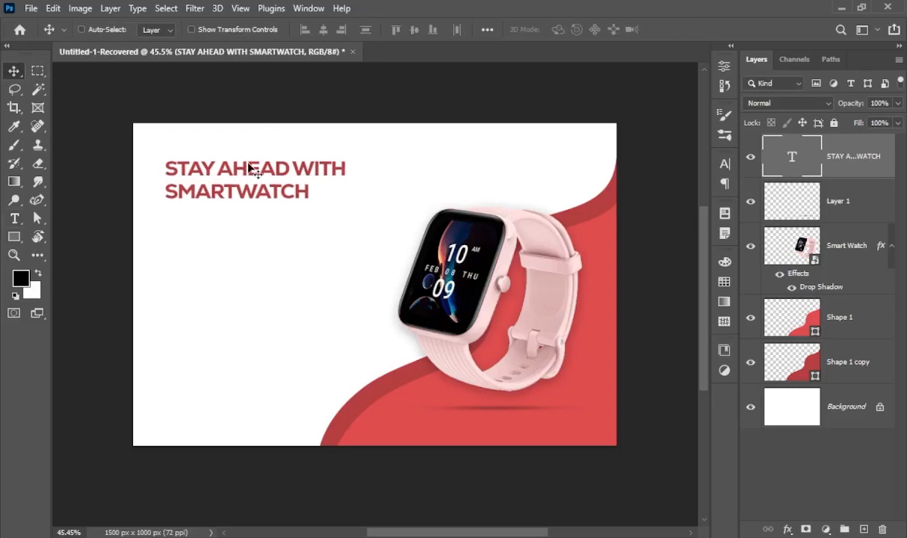
Enlarge the two-line heading to about 89 pt and recolor it with the black foreground color.
key(ctrl+t)
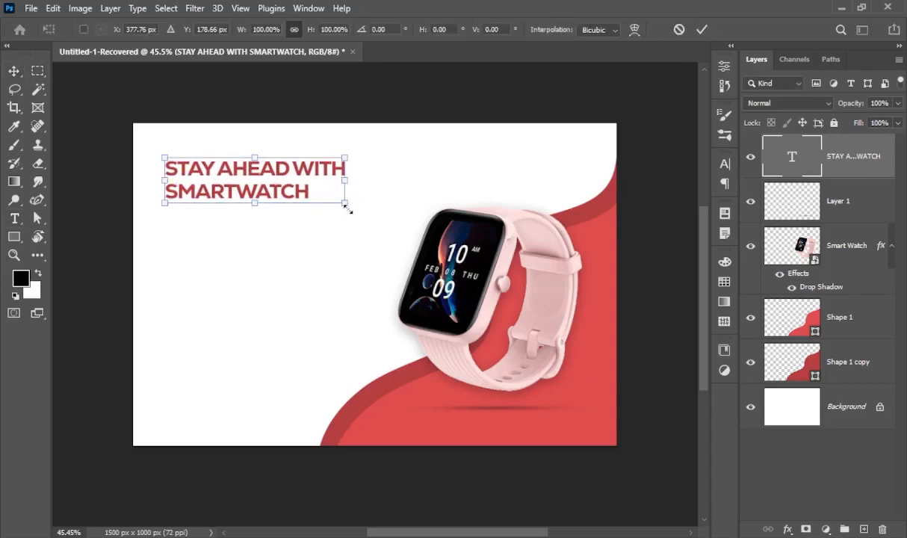
drag(346, 206, 419, 210)
key(Return)
drag(330, 162, 326, 166)
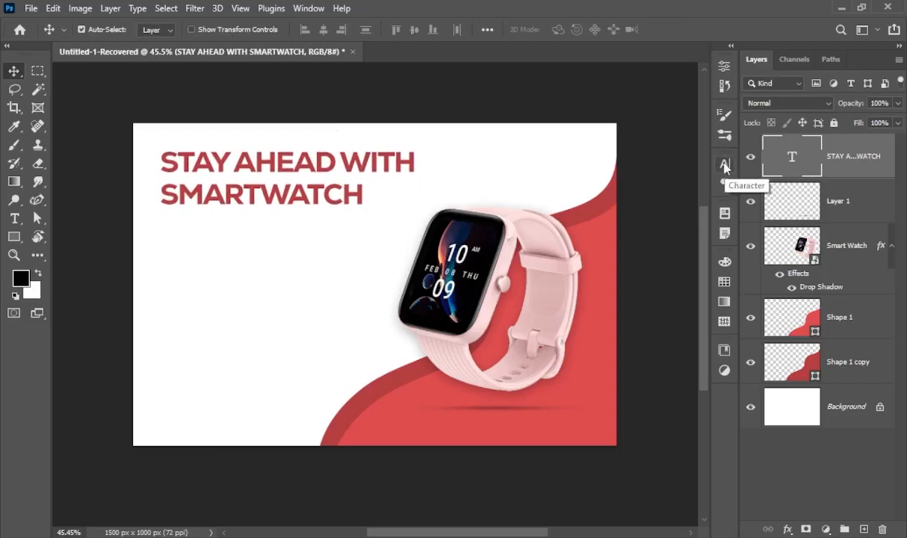
key(alt+BackSpace)
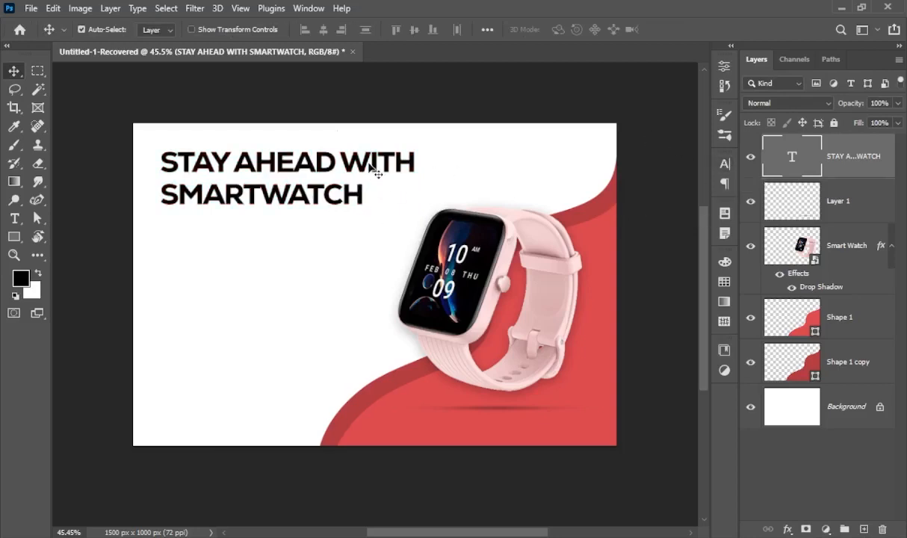
Set the tracking of the heading's first line, "STAY AHEAD WITH", to 0.
double_click(199, 173)
click(159, 163)
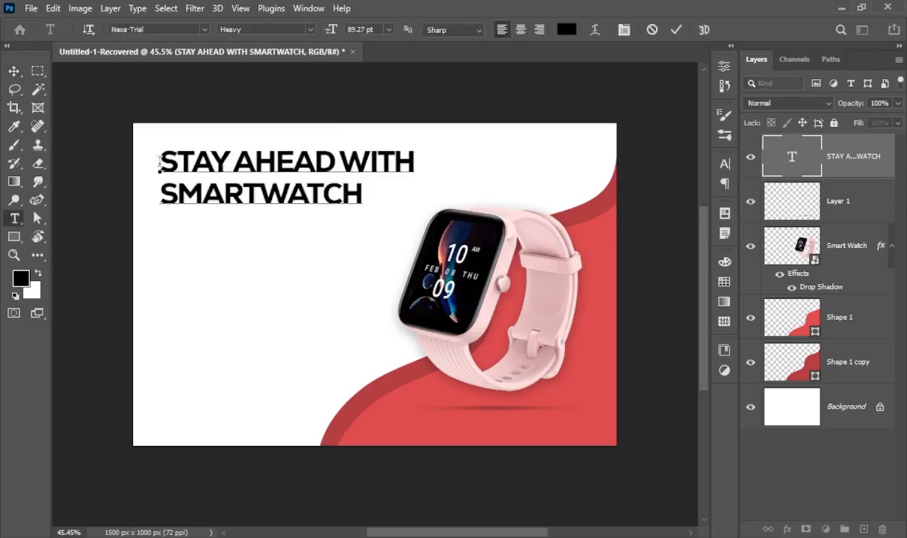
drag(167, 158, 396, 157)
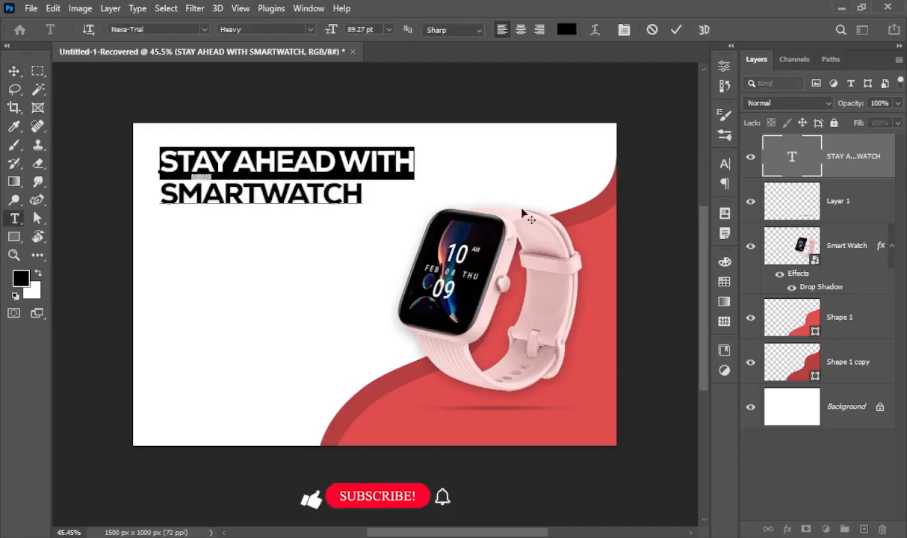
click(723, 187)
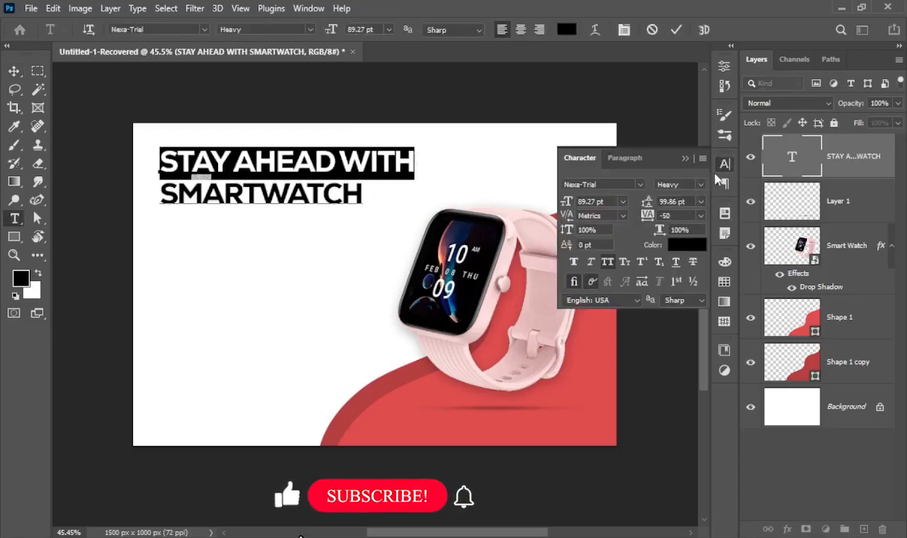
double_click(680, 216)
text(0)
key(Return)
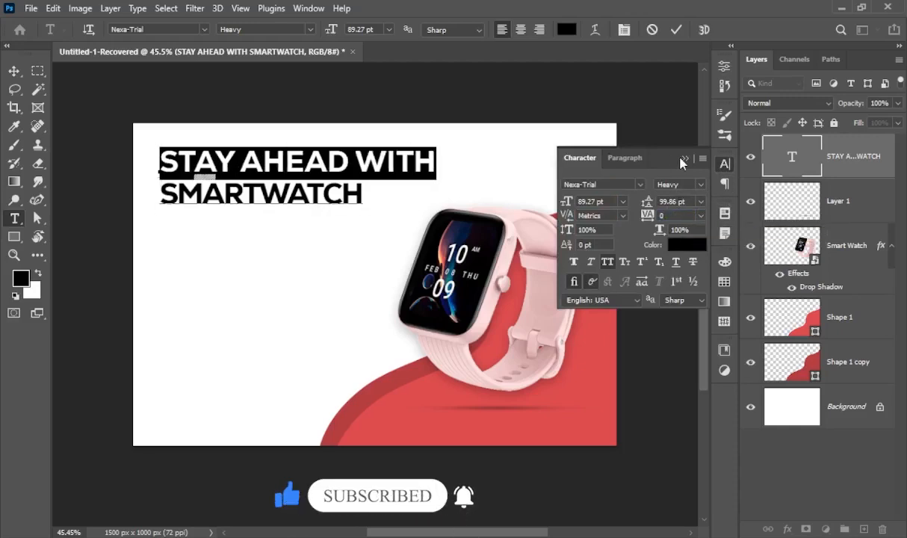
Recolor the word "SMARTWATCH" with the red dc4d4d sampled from the wave and set its font style to Regular.
drag(160, 187, 409, 201)
click(686, 244)
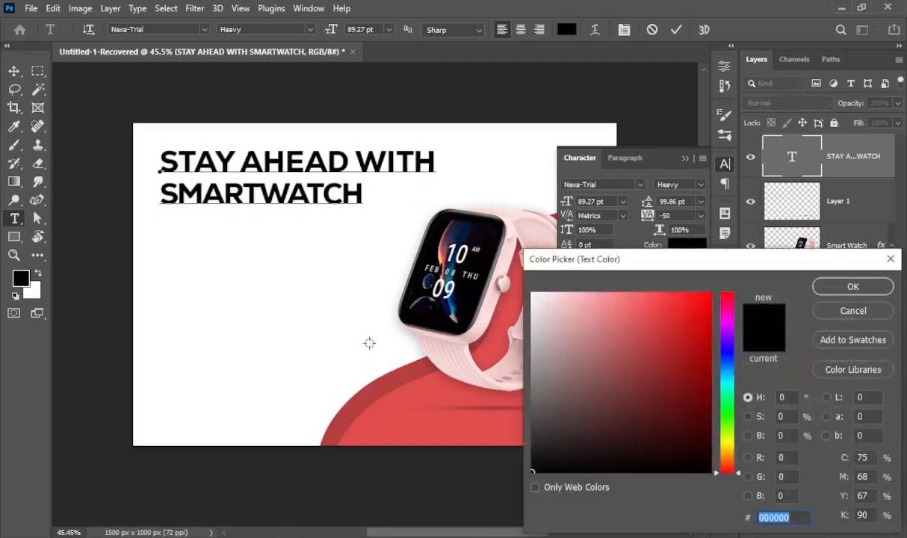
click(439, 409)
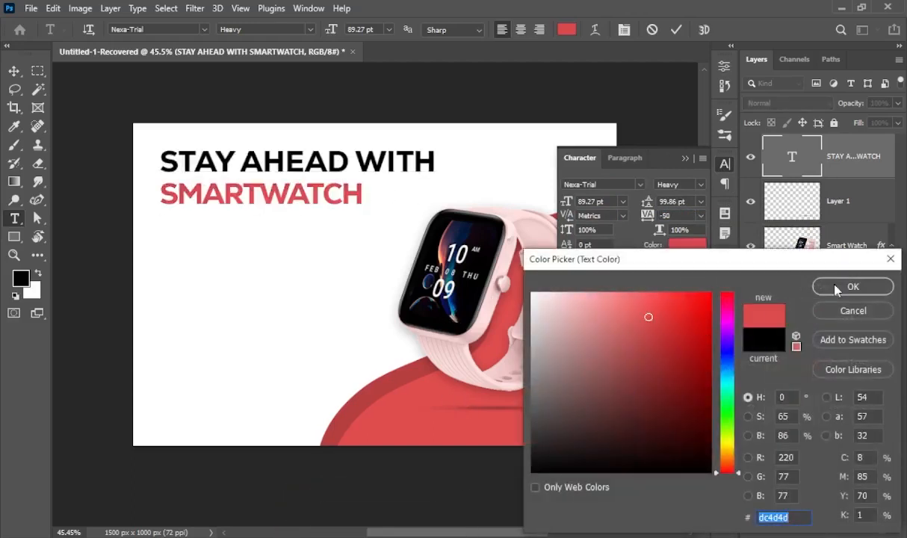
click(837, 288)
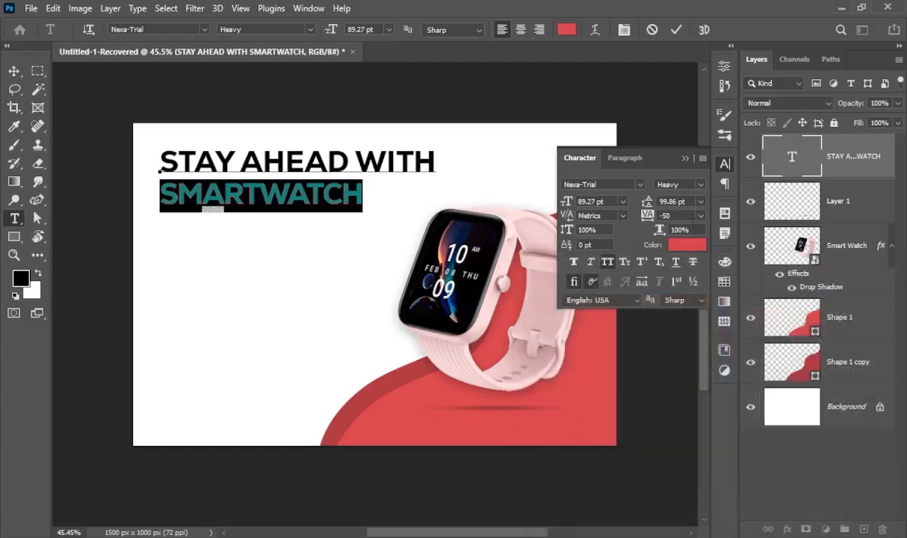
click(698, 186)
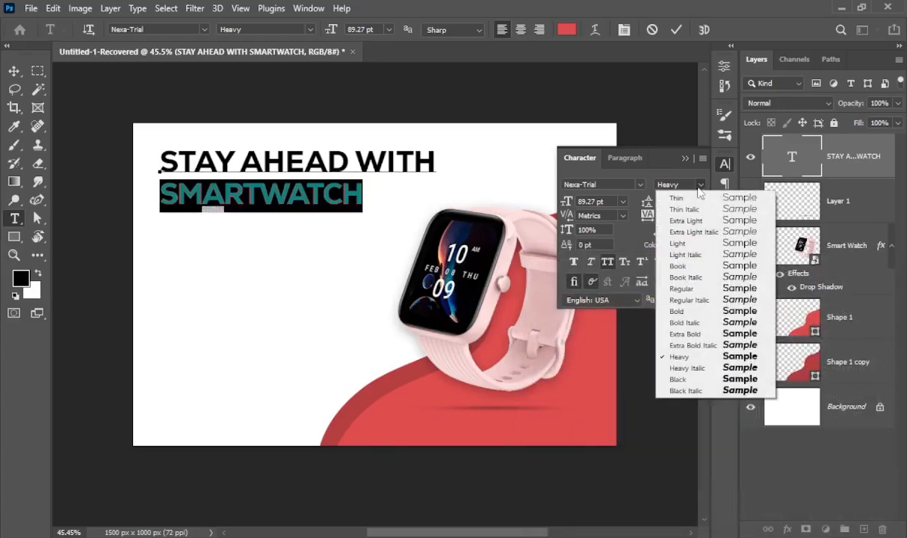
click(707, 289)
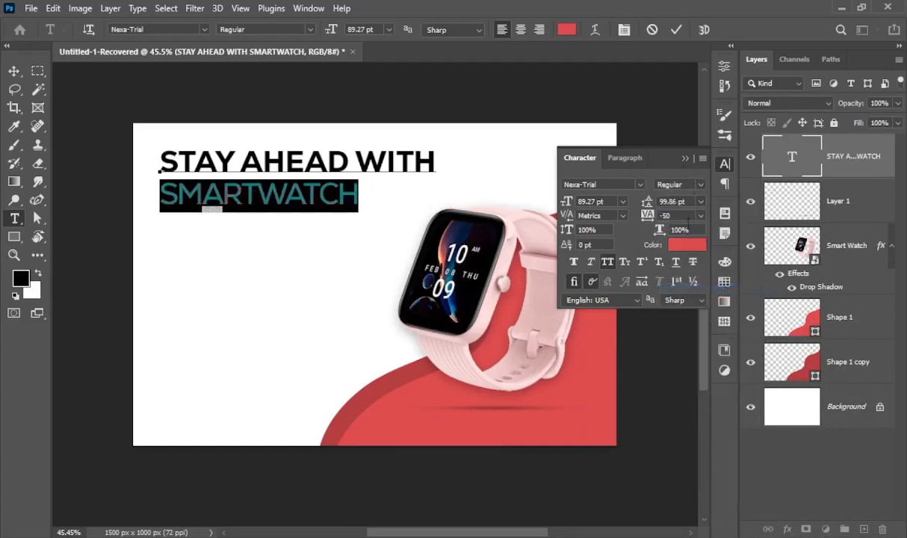
click(684, 158)
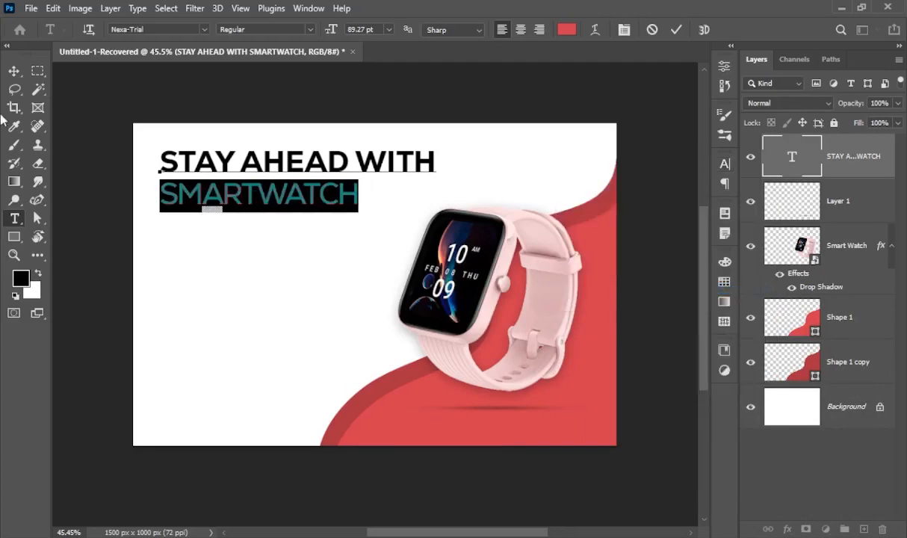
click(13, 71)
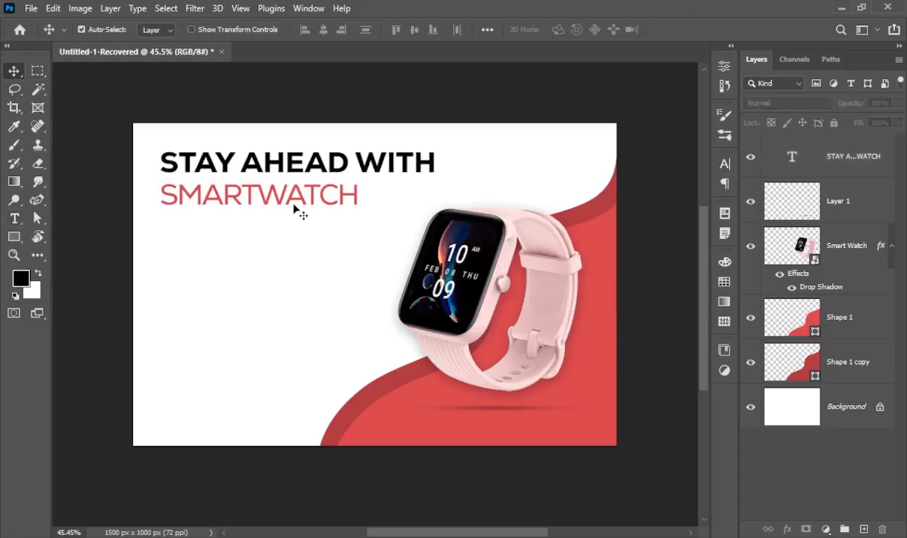
Move the heading slightly down and scale it up to about 94 pt.
drag(296, 164, 300, 177)
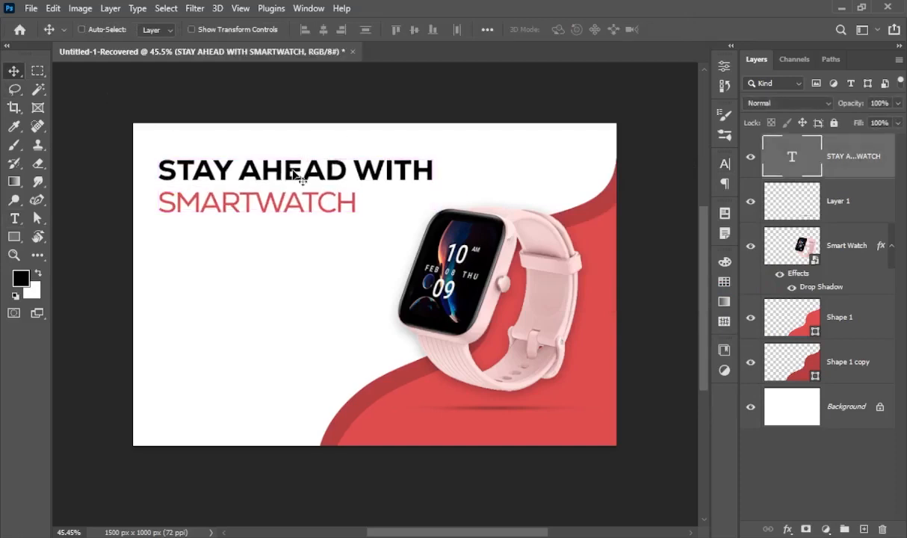
key(ctrl+t)
drag(433, 220, 448, 223)
key(Return)
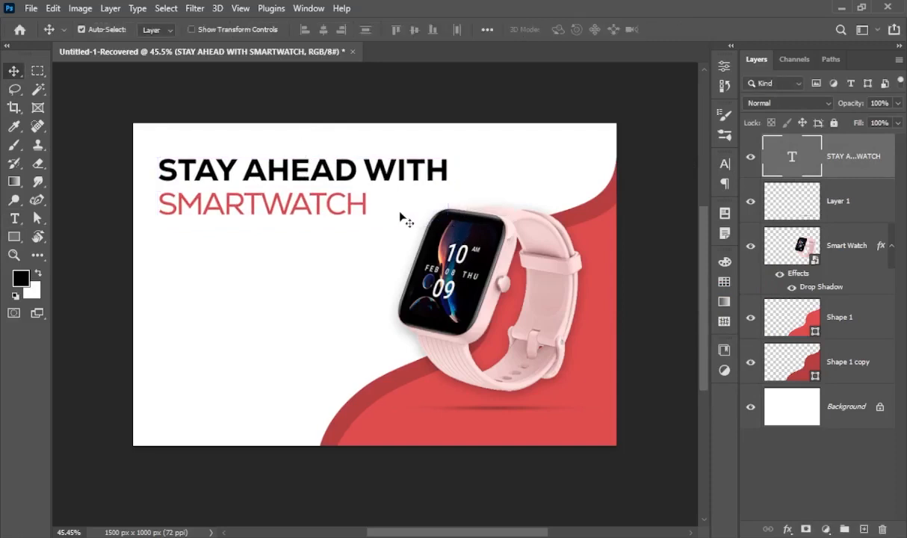
Nudge the heading upward in small increments.
key(Up)
key(Up)
key(Up)
key(Up)
key(Up)
key(Up)
key(Up)
key(Up)
key(Up)
key(Up)
key(Up)
key(Up)
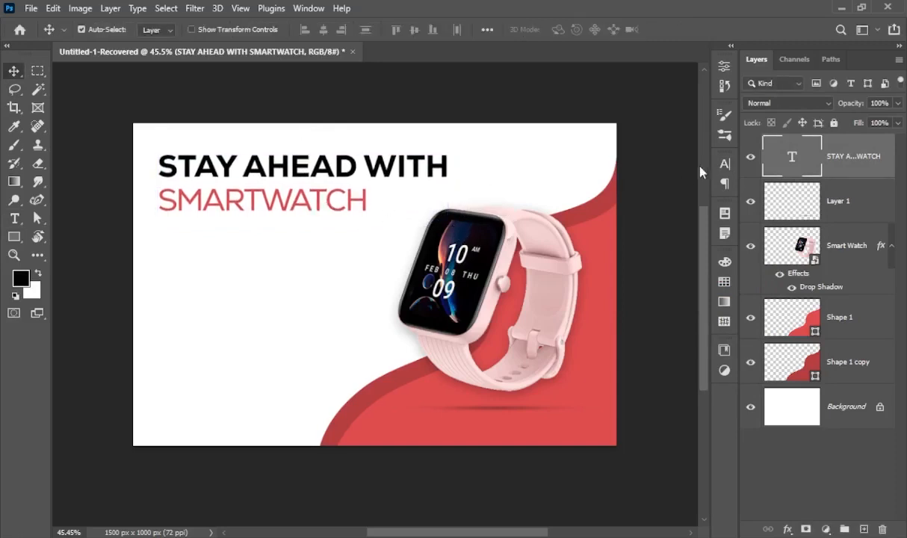
Set the heading's leading to 90 pt and shift the heading slightly to the left.
click(724, 163)
click(671, 201)
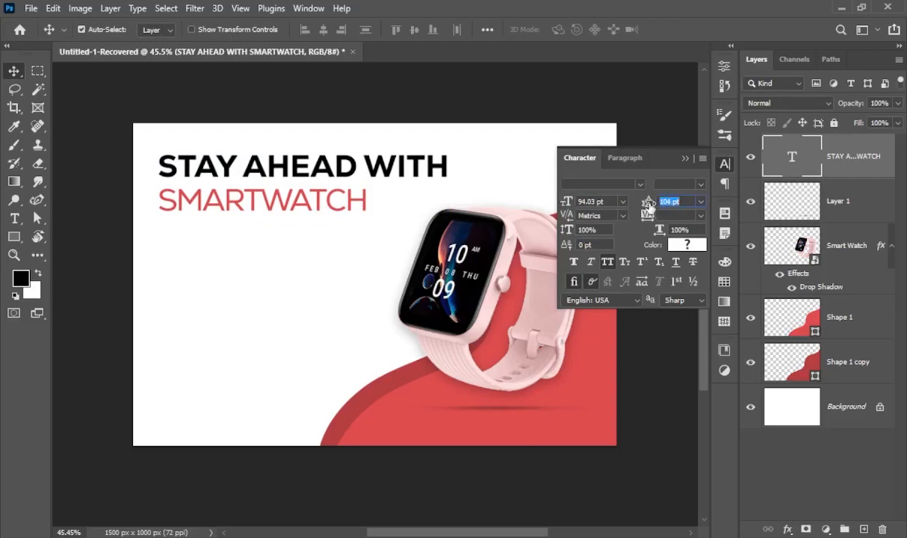
text(100)
key(Return)
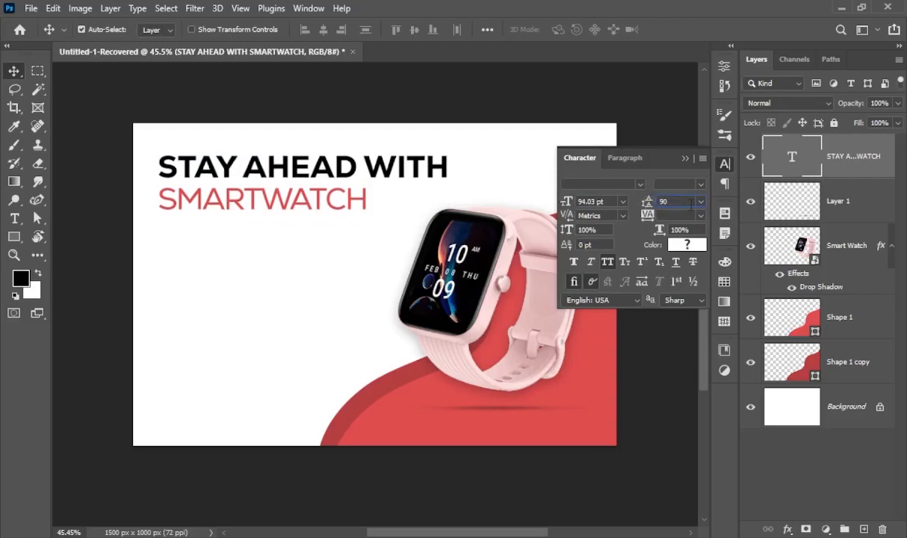
text(90)
key(Return)
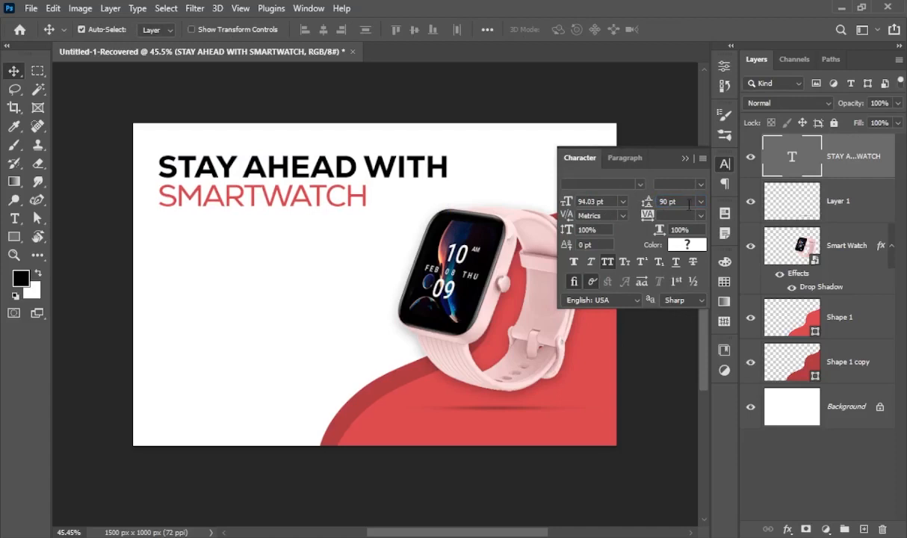
drag(284, 159, 282, 159)
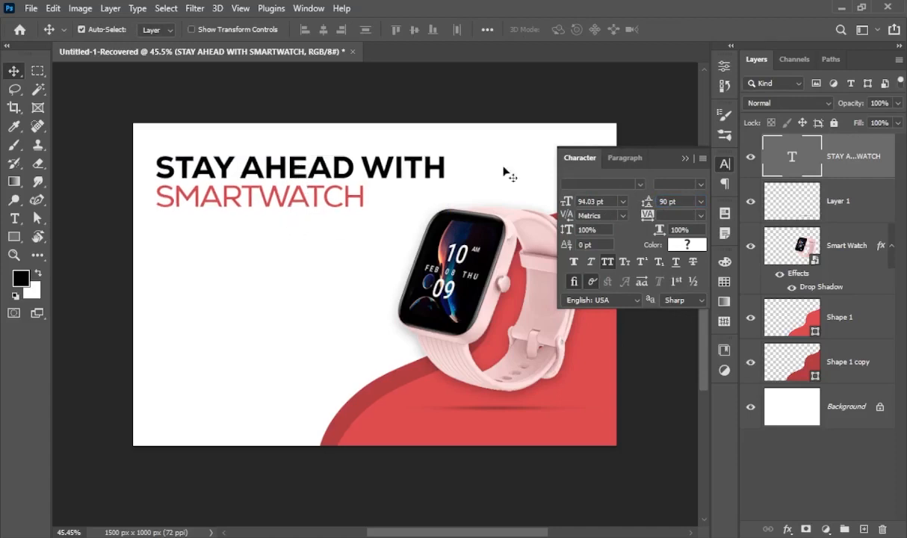
click(685, 158)
Move the watch together with its linked shadow slightly lower on the banner.
click(561, 283)
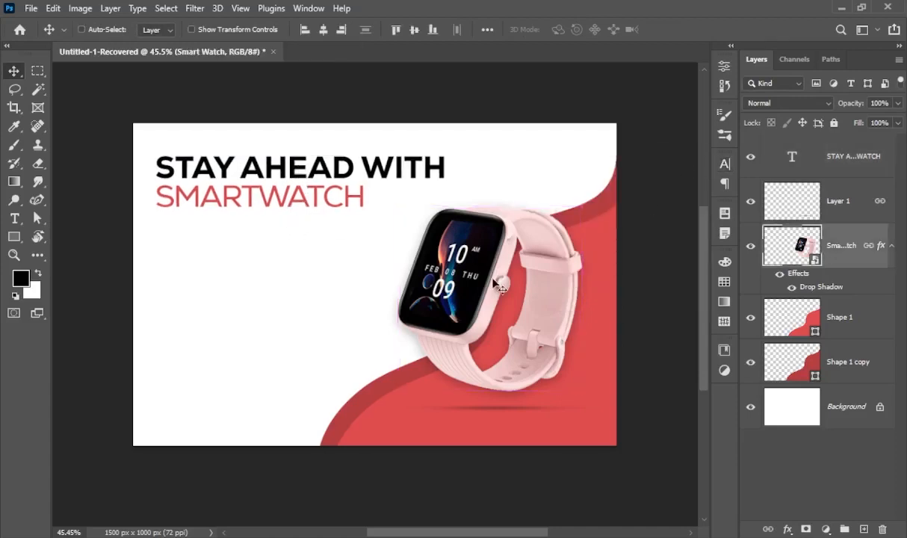
key(ctrl+t)
drag(478, 286, 478, 298)
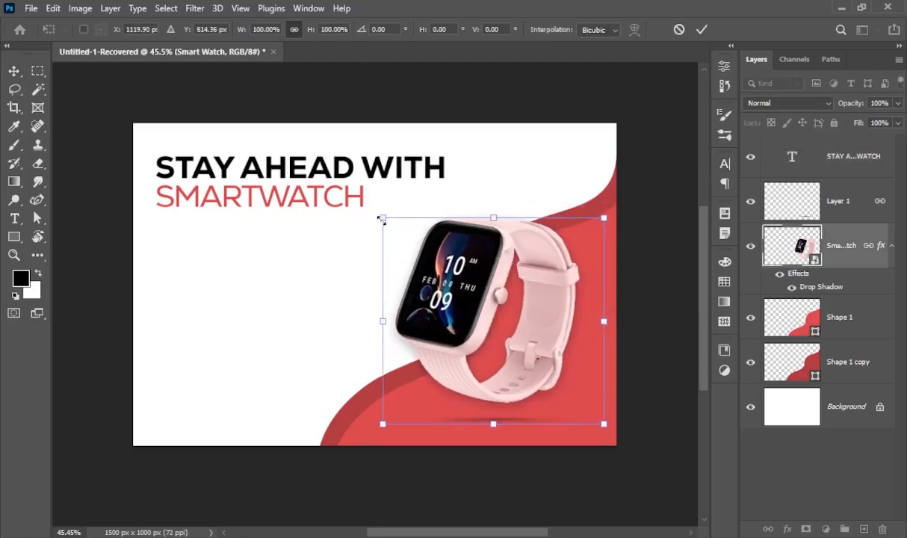
key(Return)
Scale the heading up slightly, keeping its upper-left corner in place.
click(395, 176)
key(ctrl+t)
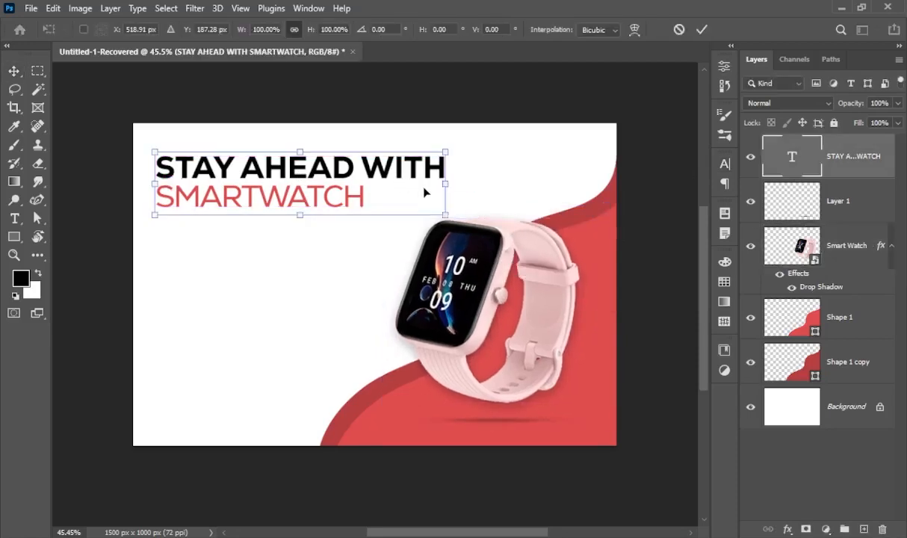
drag(446, 215, 456, 221)
key(Return)
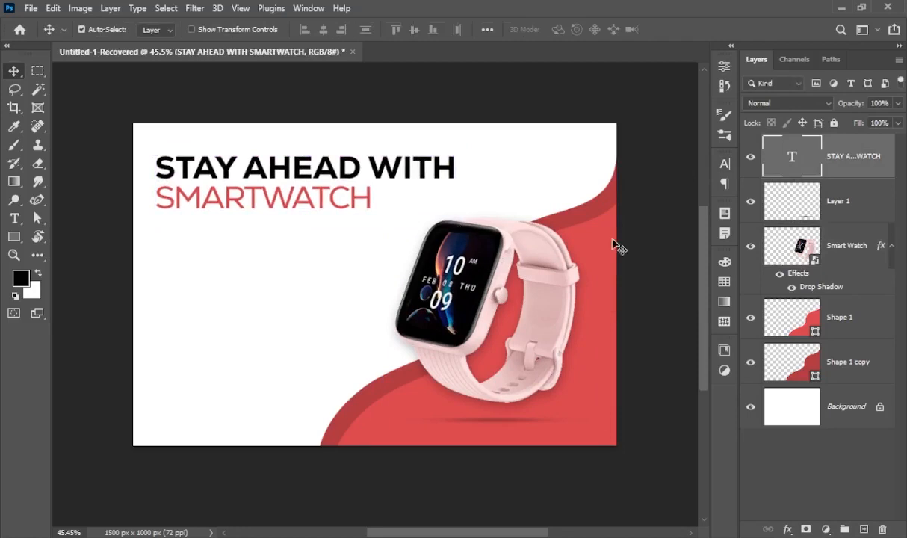
Add a paragraph text box with Lorem ipsum placeholder text below the heading, left of the watch.
drag(160, 226, 406, 266)
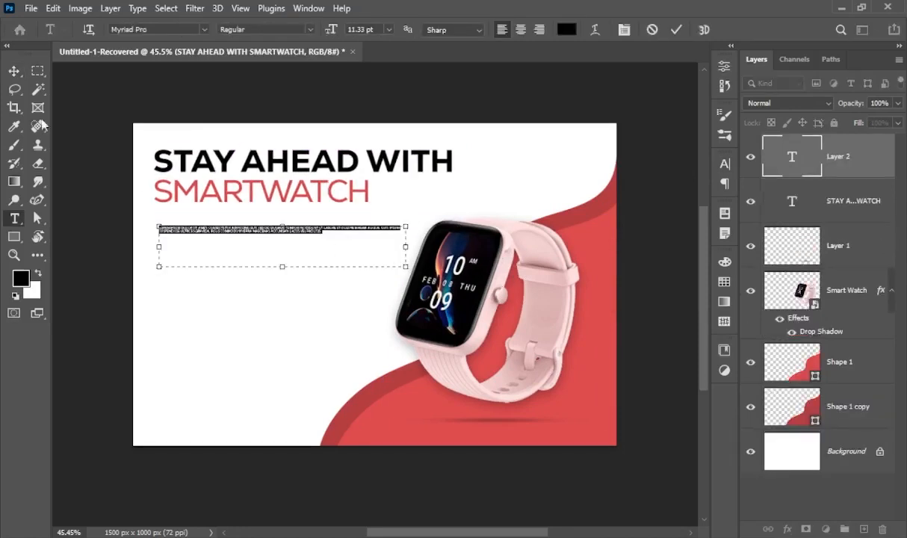
click(12, 71)
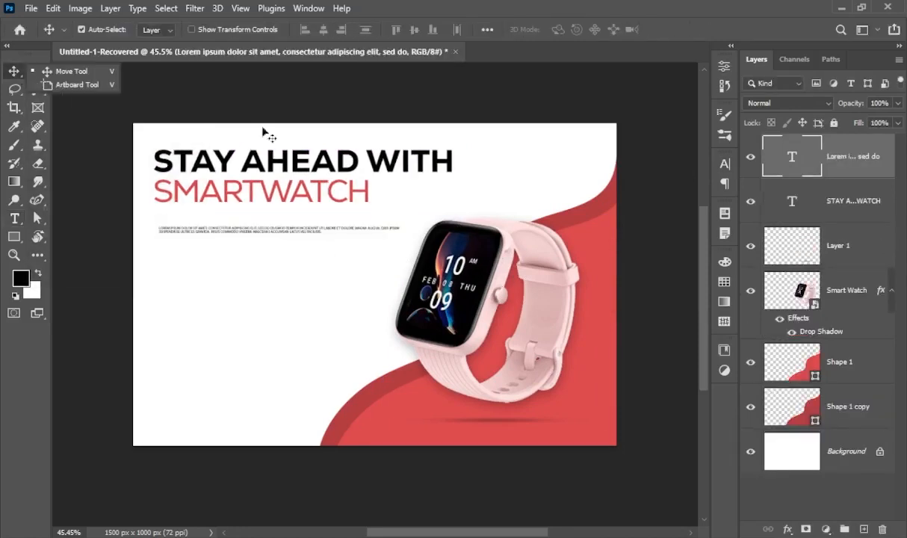
Set the paragraph's font size to 29 pt with Auto leading and shift it to line up with the heading's left edge.
click(724, 162)
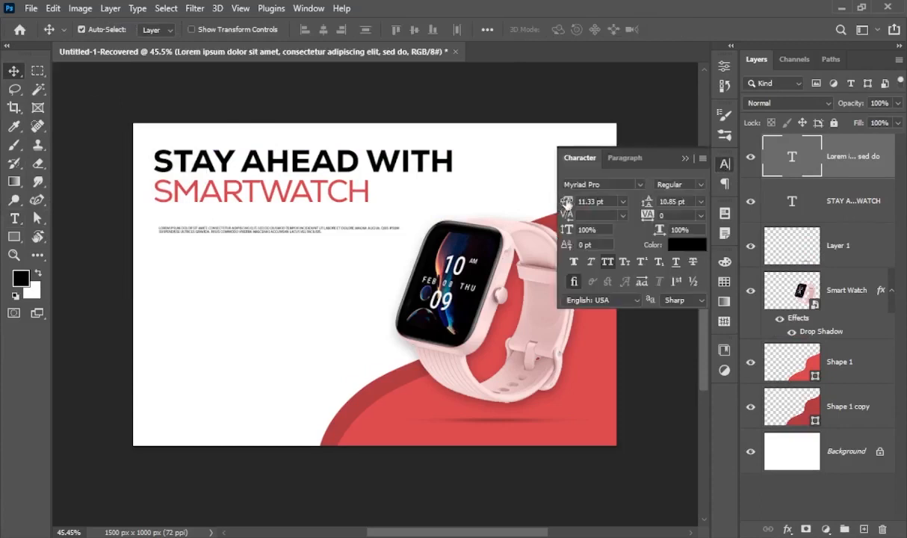
click(571, 202)
text(17)
key(Return)
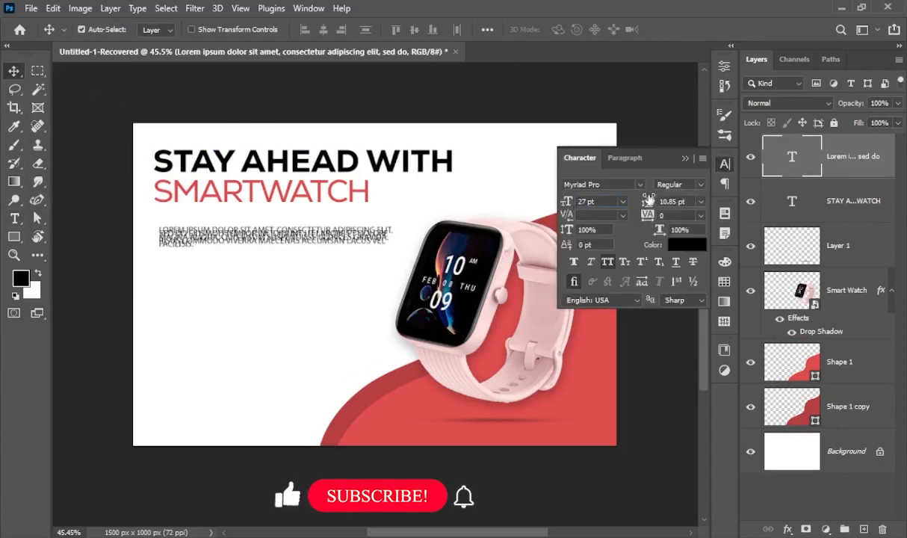
click(699, 202)
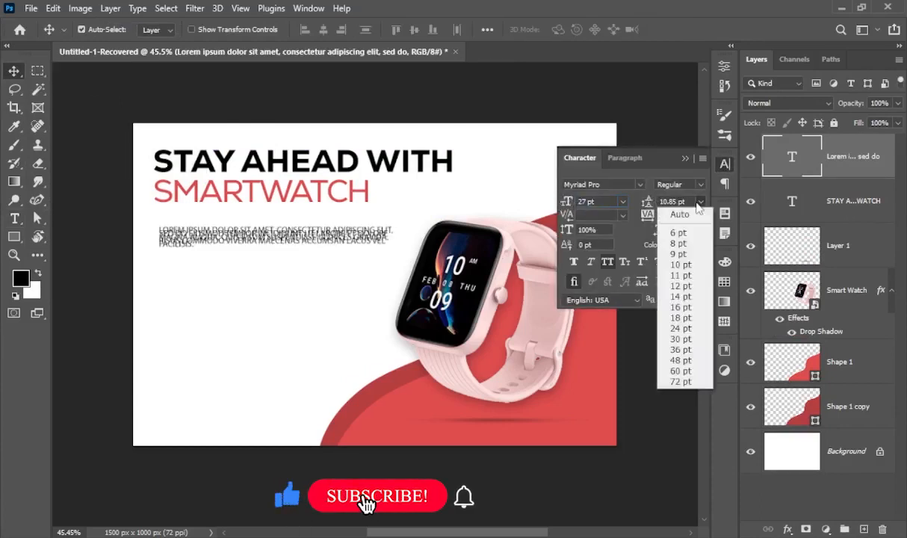
click(692, 211)
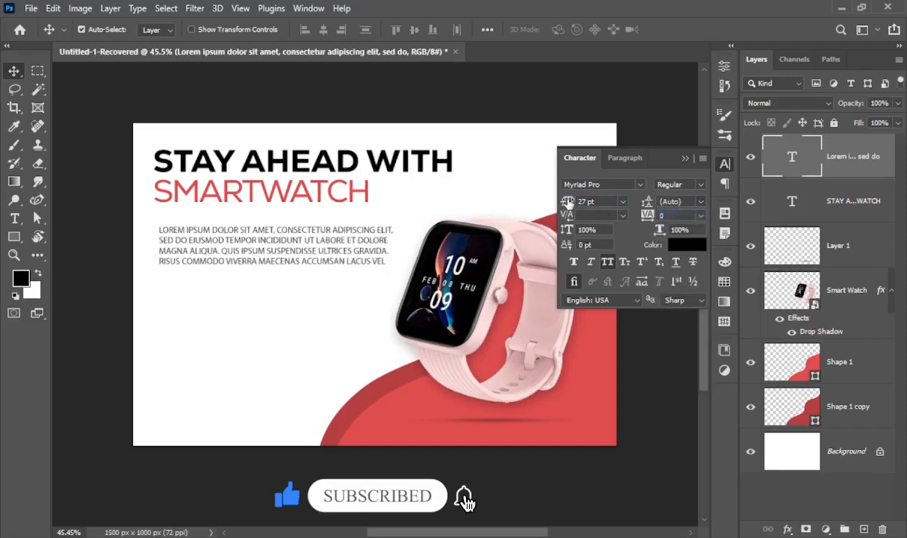
drag(565, 202, 567, 201)
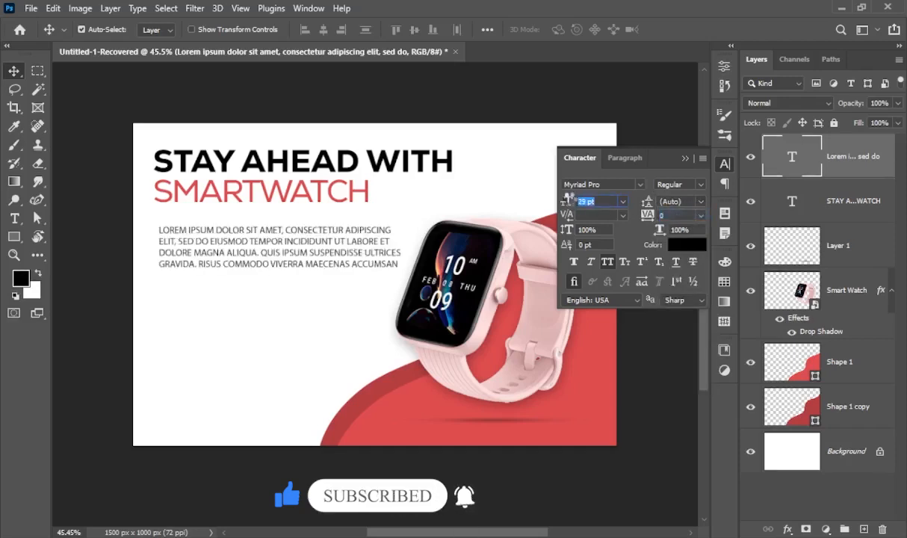
drag(308, 233, 263, 228)
click(265, 232)
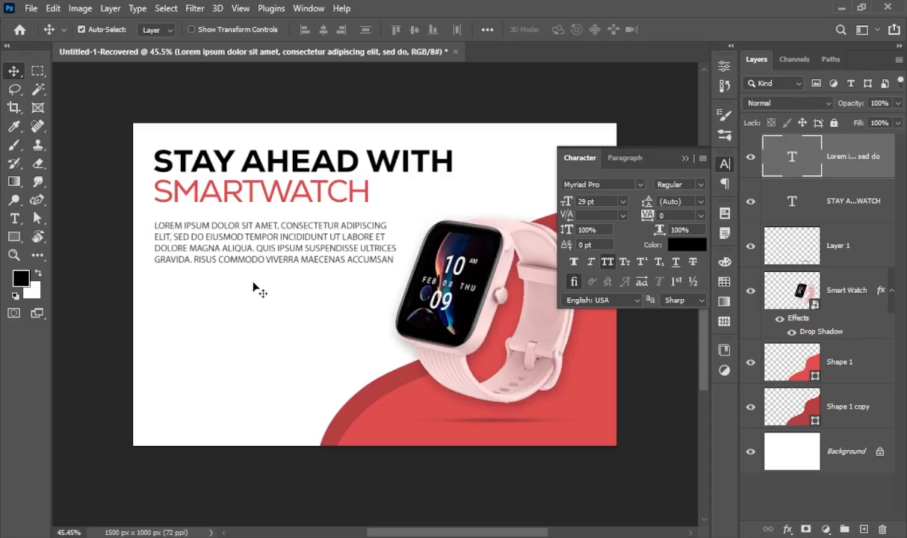
Draw a rectangle about 273 px wide and 81 px high below the paragraph as a button background.
click(13, 236)
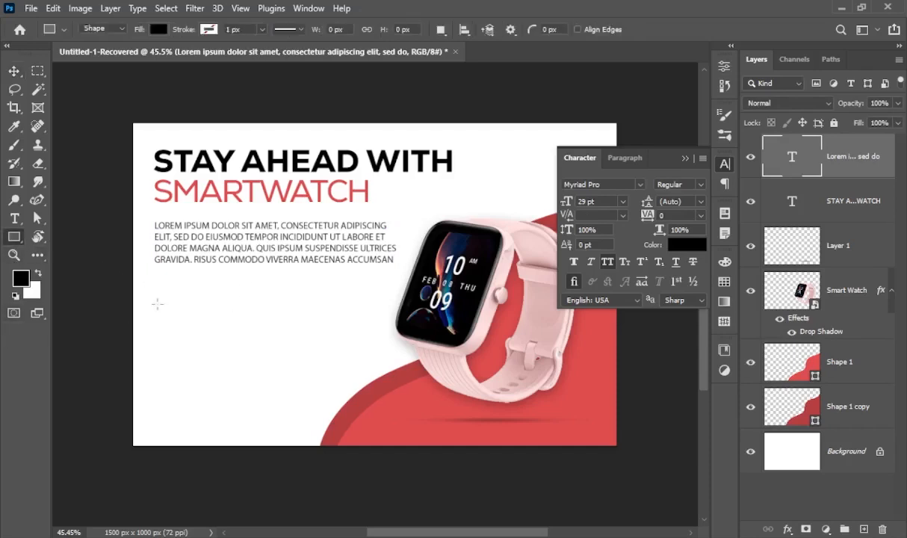
drag(157, 304, 243, 329)
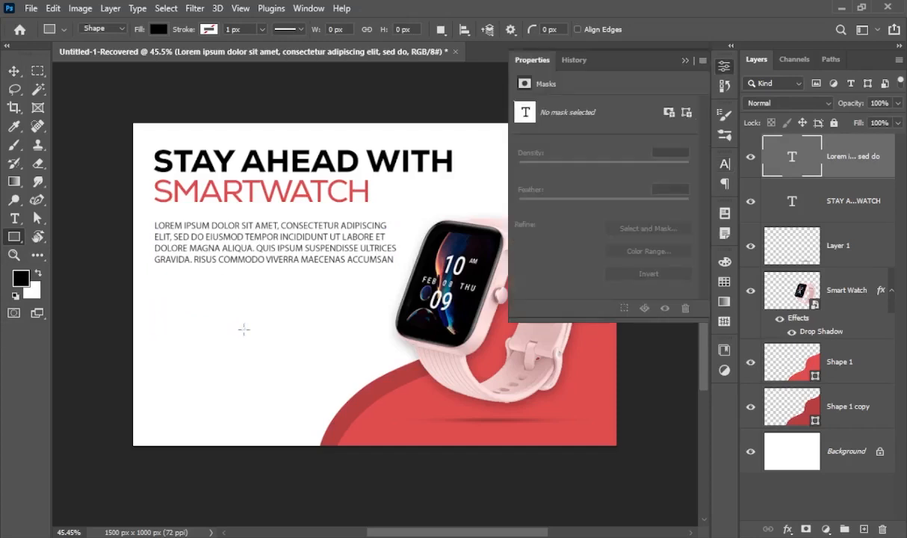
key(v)
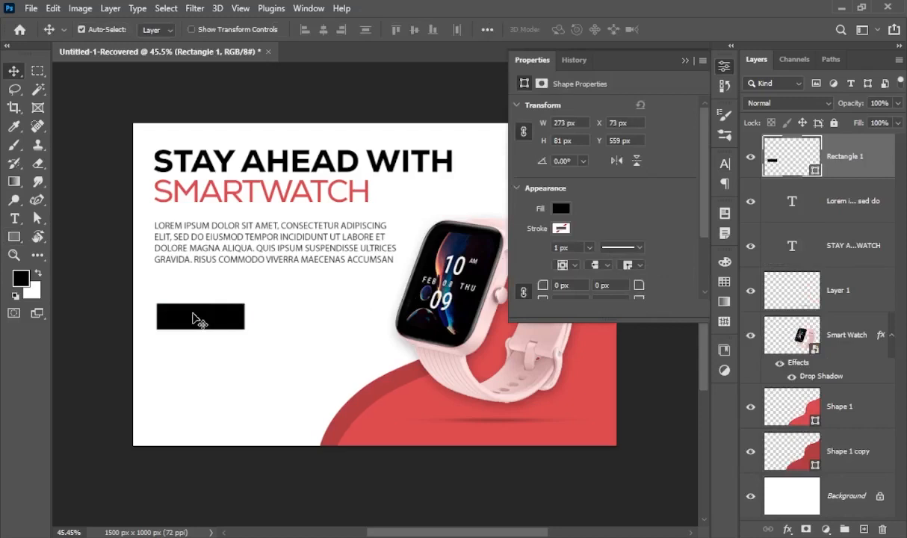
Fill the button rectangle with the red sampled from the large wave shape, then deselect it.
key(i)
click(410, 425)
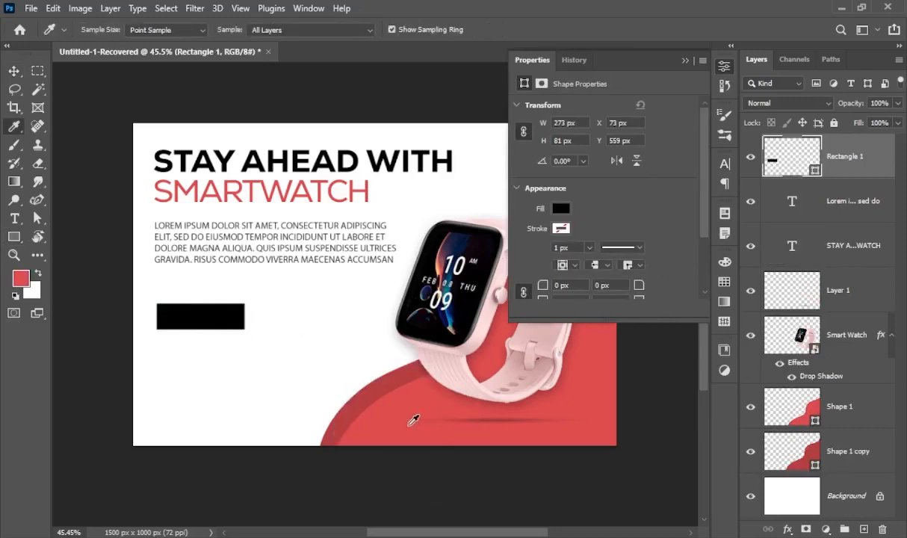
key(alt+BackSpace)
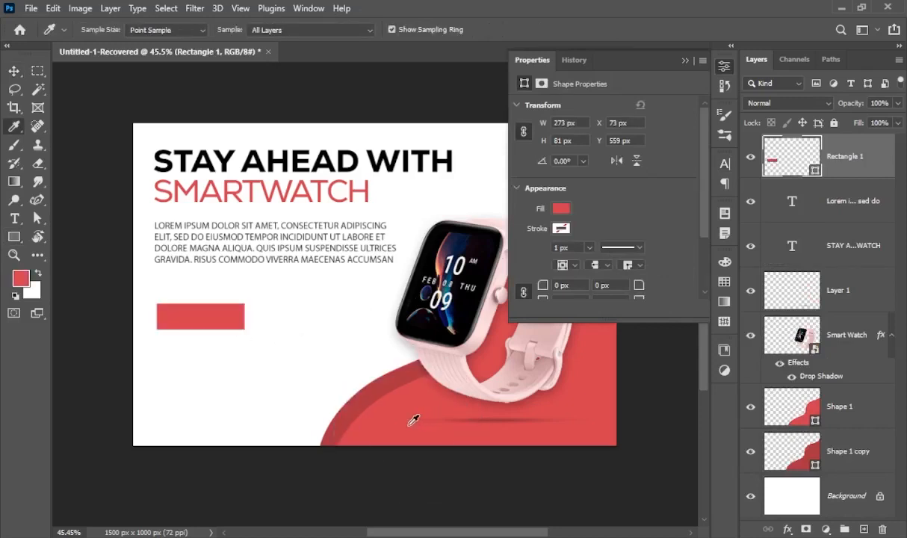
click(693, 61)
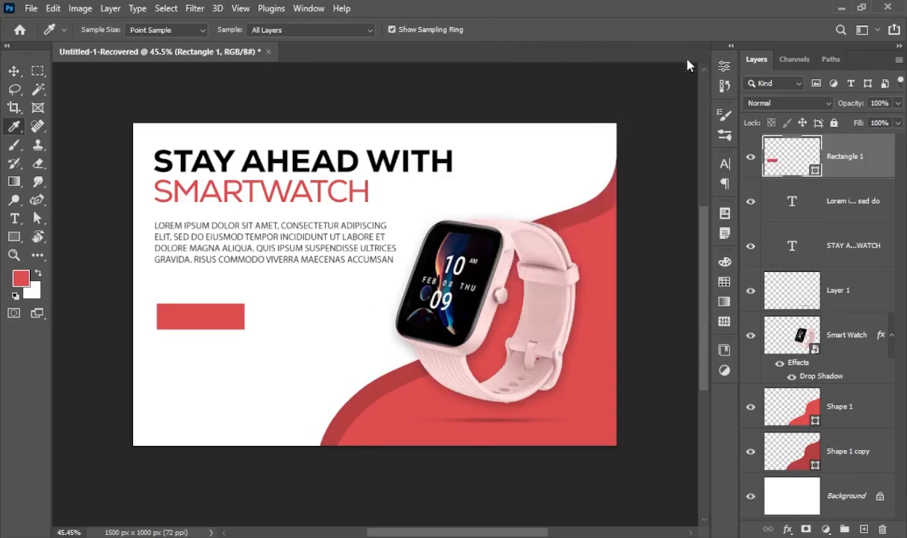
key(v)
click(641, 193)
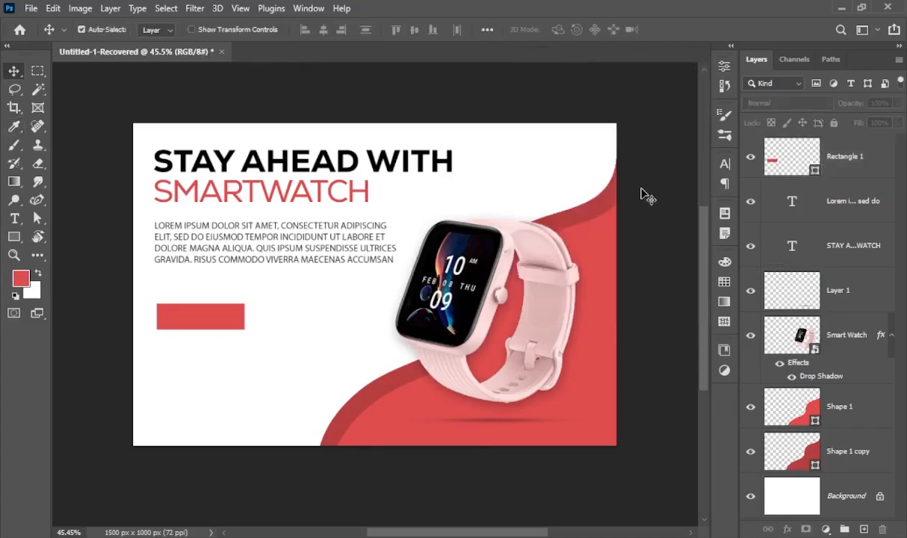
Add the text SHOP NOW, place it on the red rectangle and color it white.
key(t)
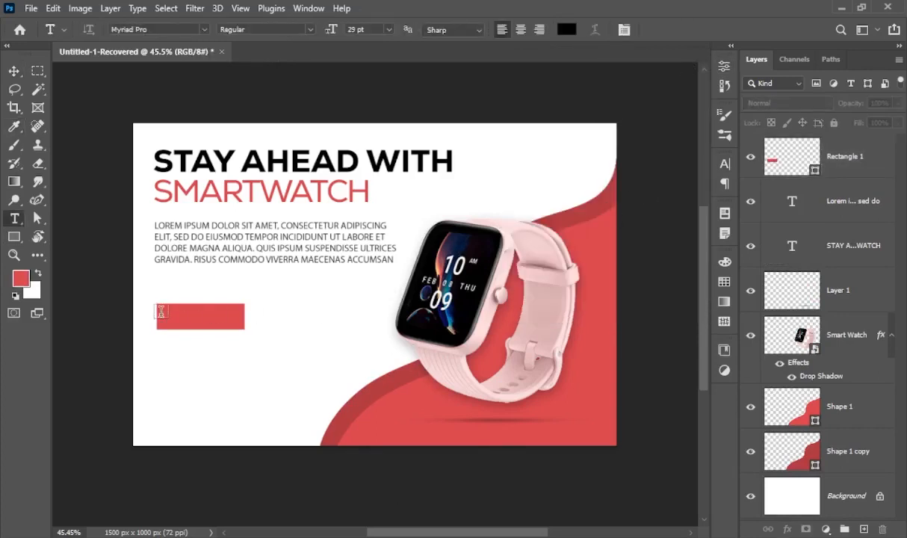
click(209, 316)
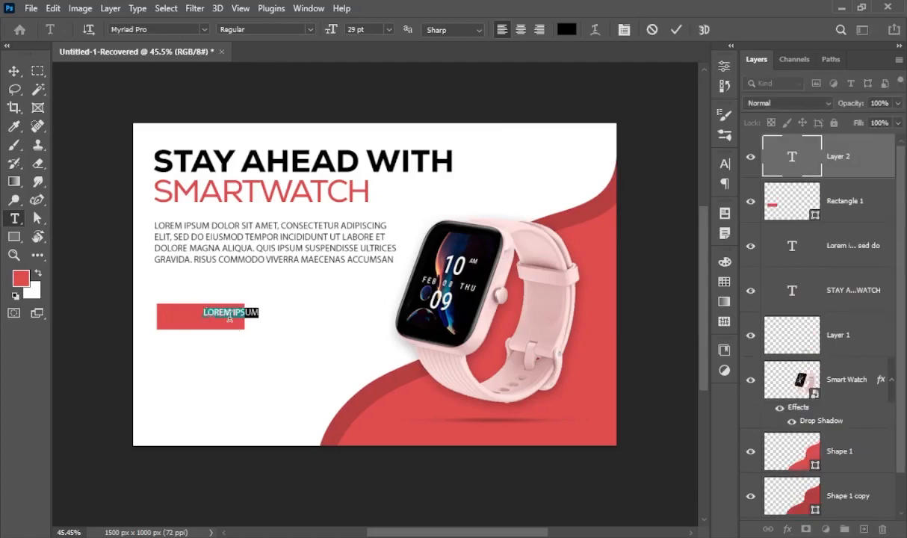
text(SHOP NOW)
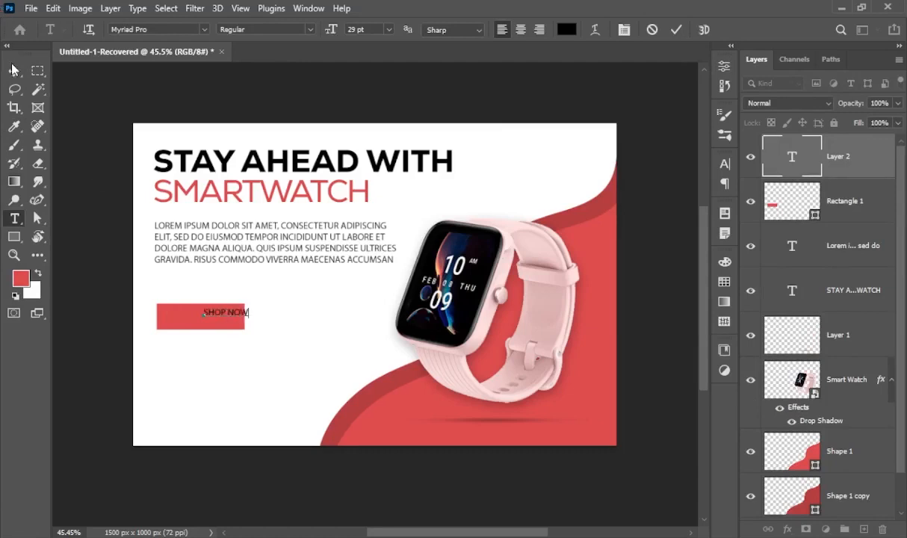
click(12, 69)
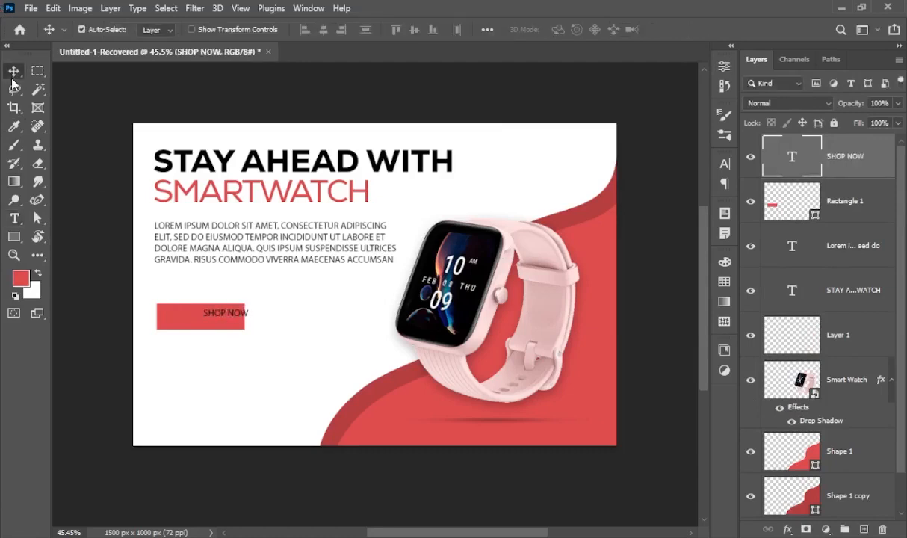
key(ctrl+t)
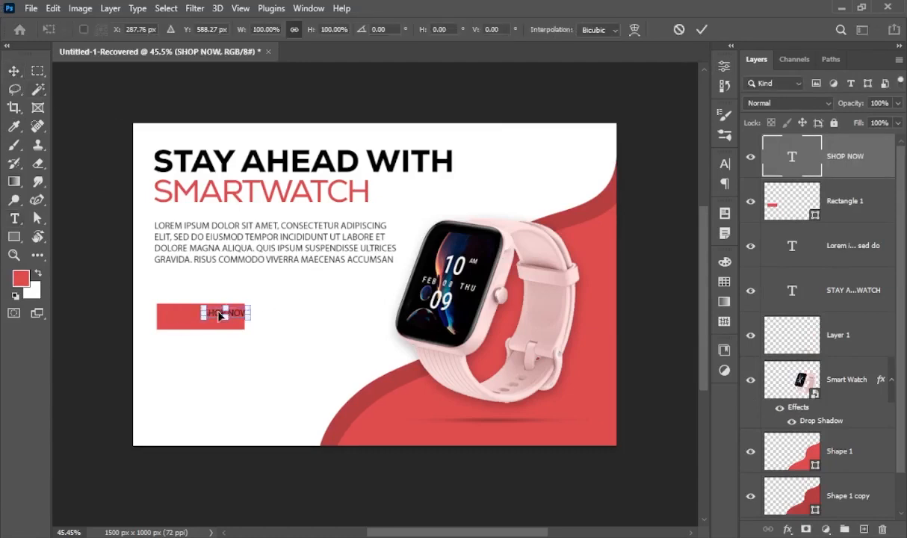
drag(219, 315, 200, 317)
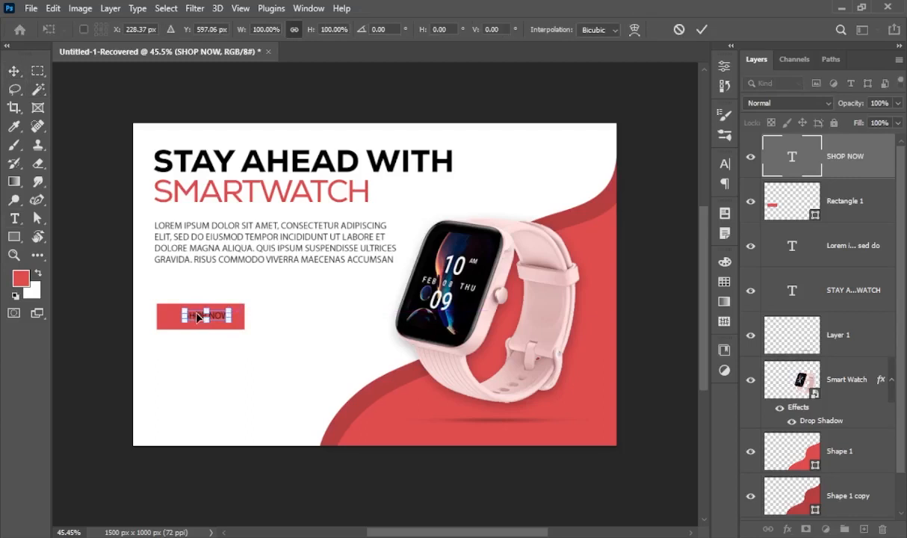
key(Return)
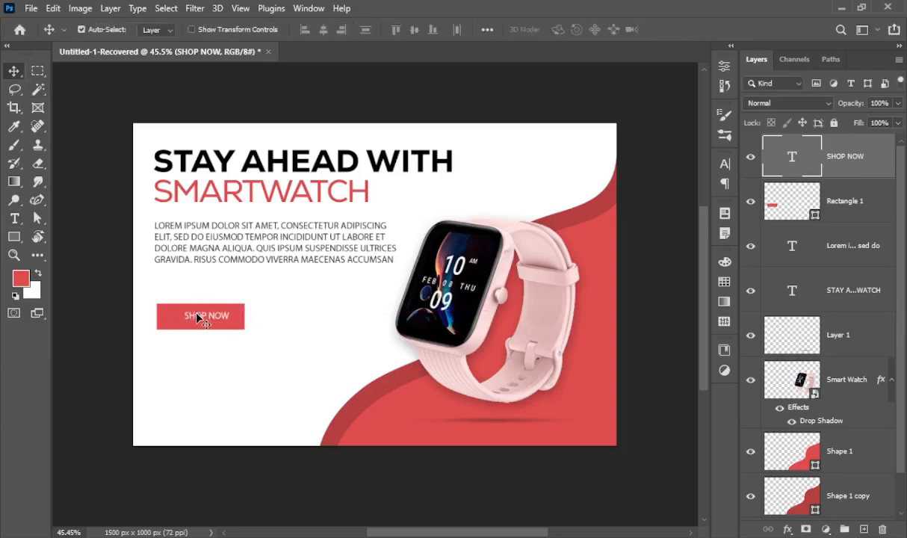
Enlarge the SHOP NOW text to about 40 pt and set its font to Nexa Text-Trial Bold.
key(ctrl)
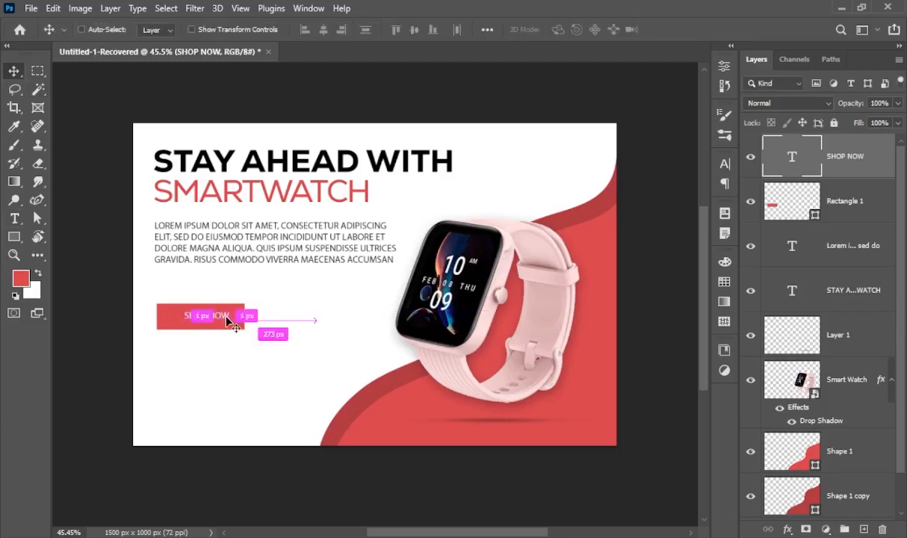
key(ctrl+t)
click(627, 184)
text(NE)
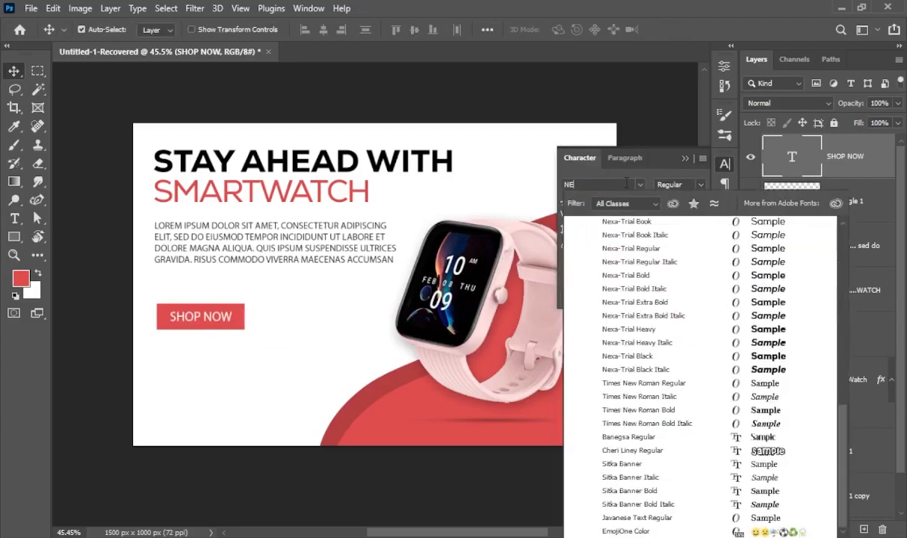
key(Down)
key(Return)
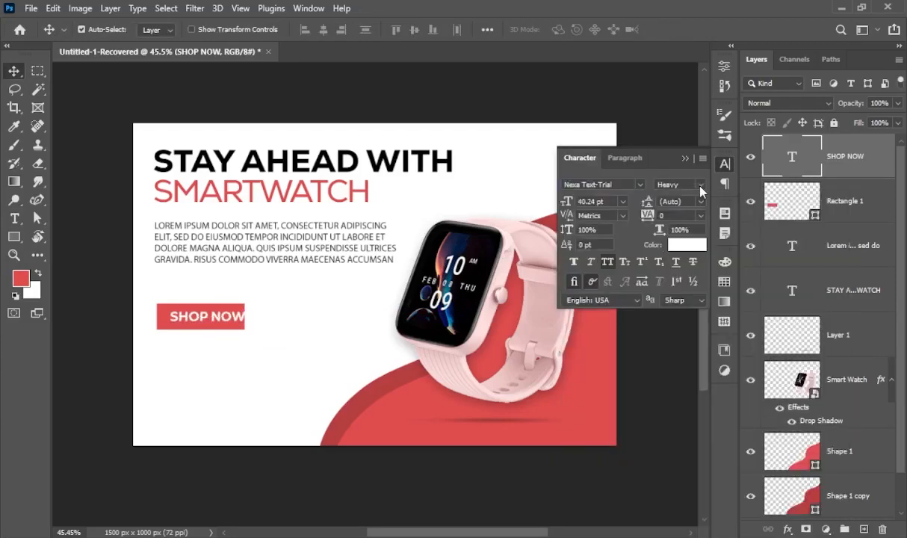
click(676, 184)
click(682, 288)
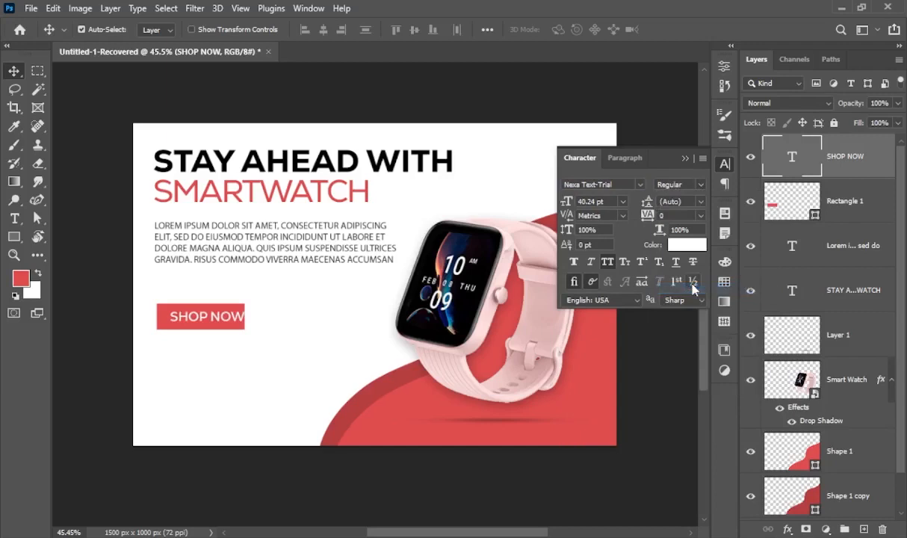
click(676, 184)
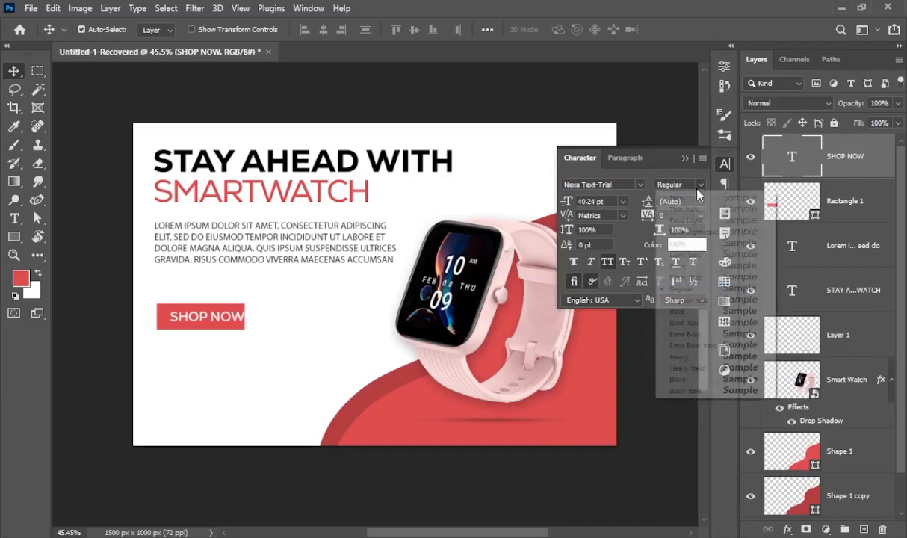
click(702, 312)
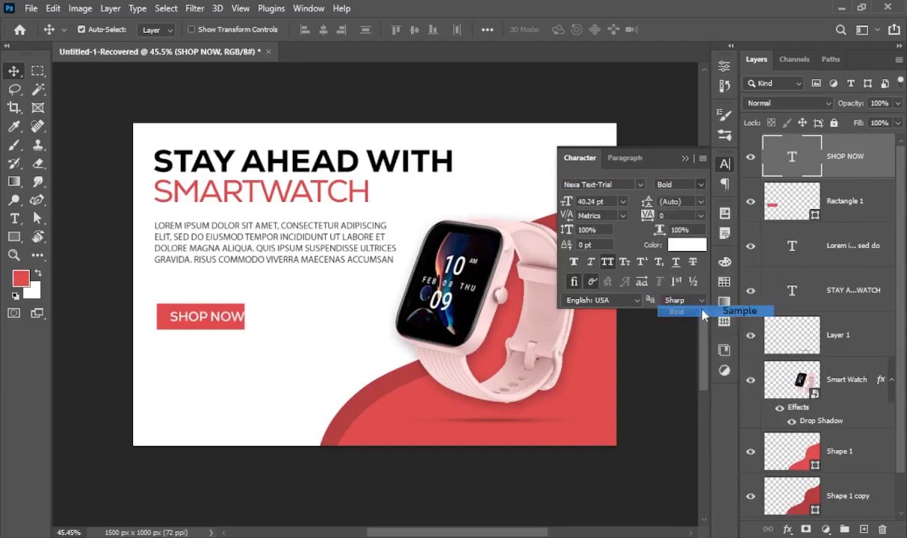
Widen the button rectangle to about 111% and make it slightly taller so it surrounds the SHOP NOW text.
click(240, 326)
key(ctrl+t)
drag(247, 321, 256, 320)
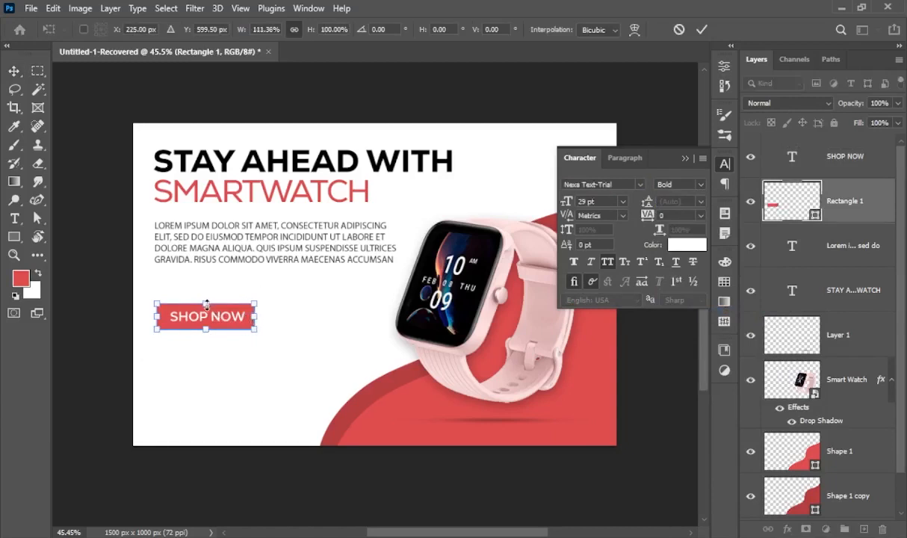
drag(206, 305, 207, 297)
key(Return)
Center the SHOP NOW text on the button rectangle.
click(235, 321)
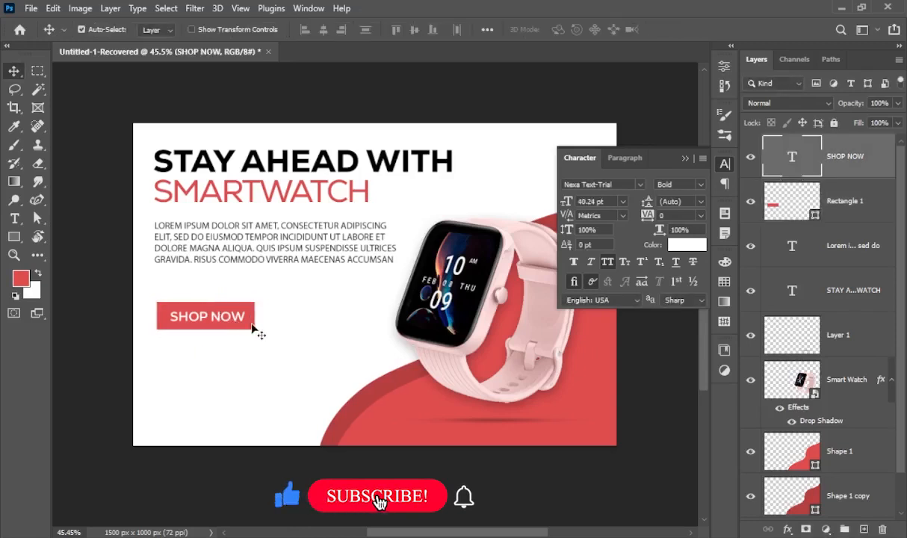
shift+click(253, 327)
click(323, 30)
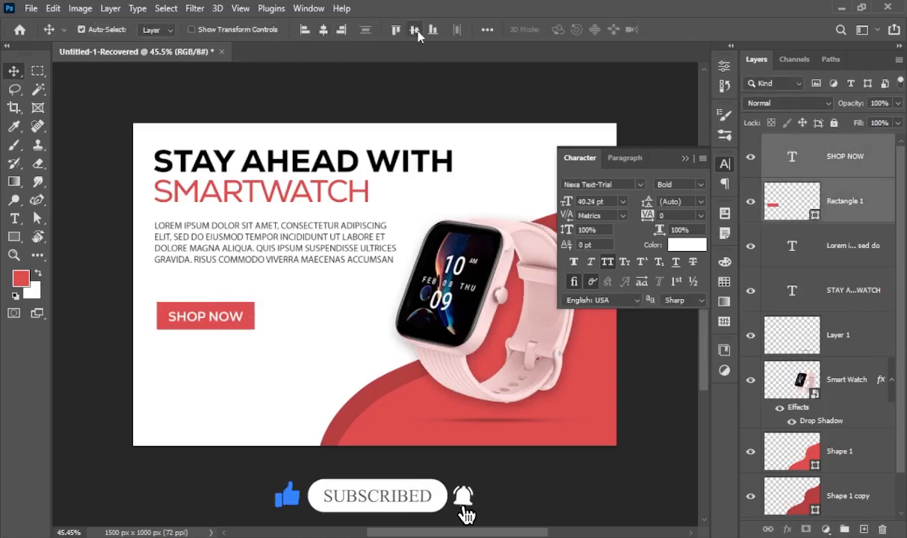
click(685, 159)
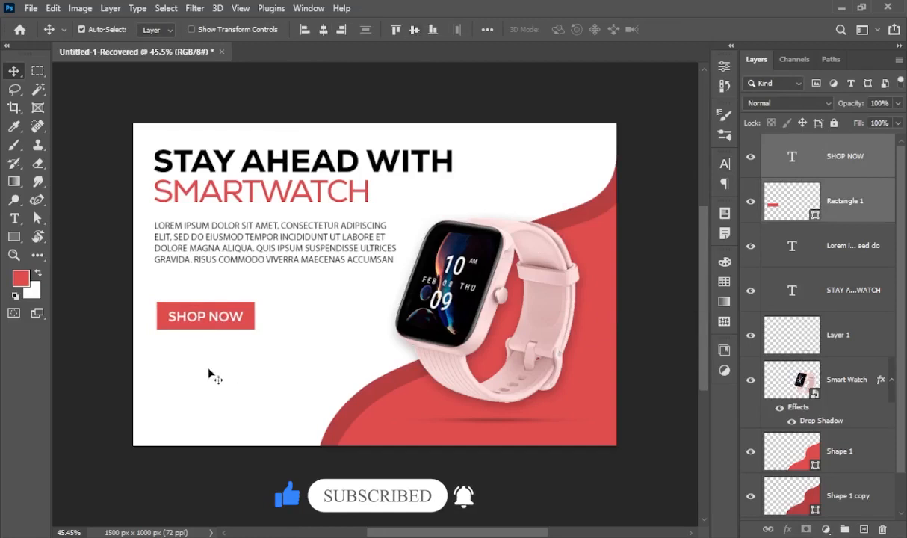
Move the SHOP NOW button up about 18 px and nudge the paragraph slightly down.
drag(193, 370, 238, 313)
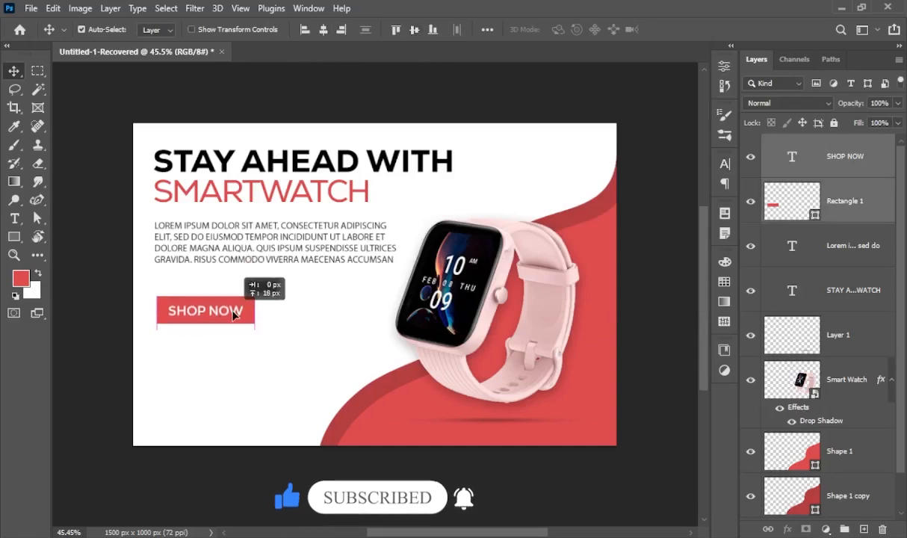
drag(276, 237, 275, 238)
click(258, 364)
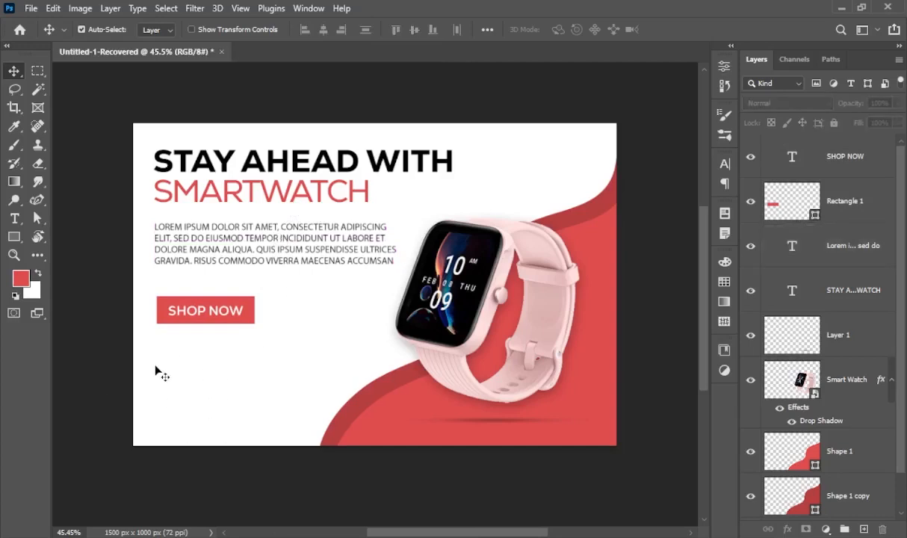
Add a new "50%" text in the empty area below the SHOP NOW button.
key(t)
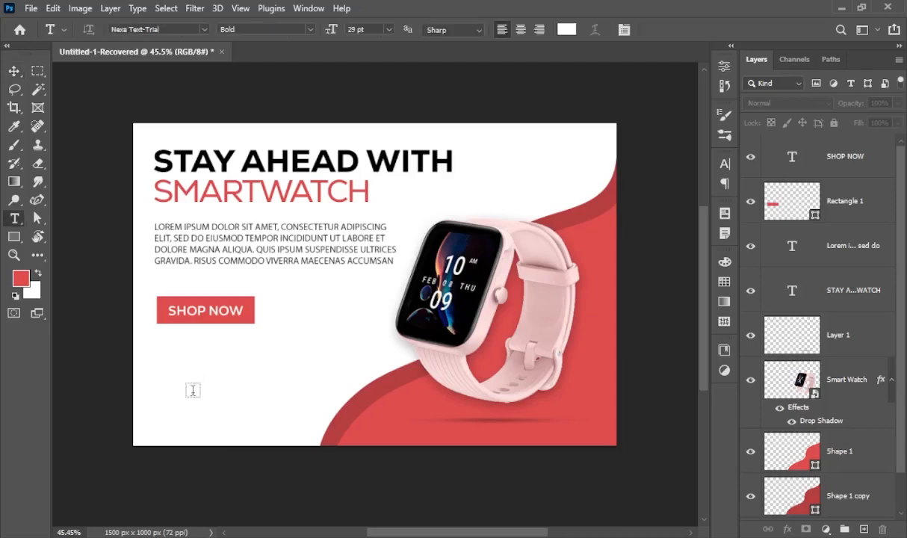
click(193, 390)
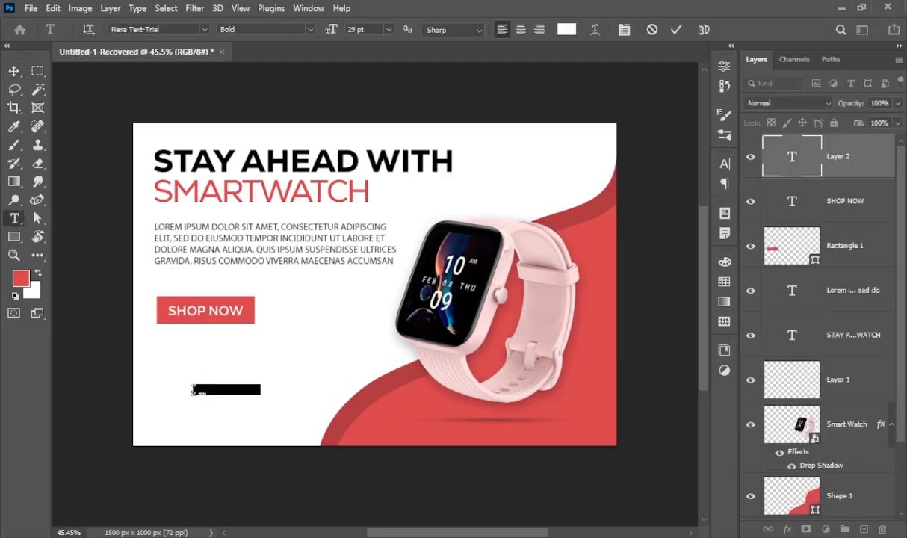
key(BackSpace)
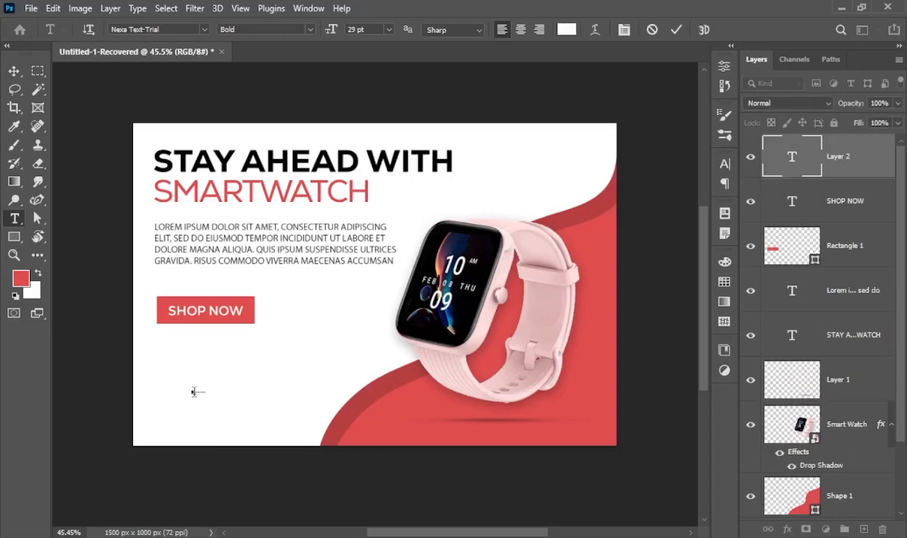
click(13, 70)
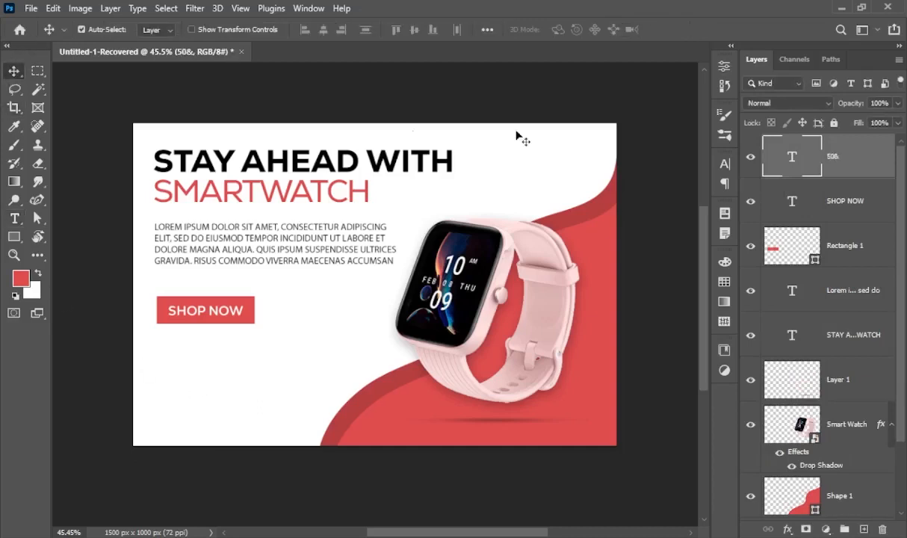
Set the 50% text to Poppins SemiBold, enlarge it to about 120 pt and fill it with black.
click(724, 163)
text(pop)
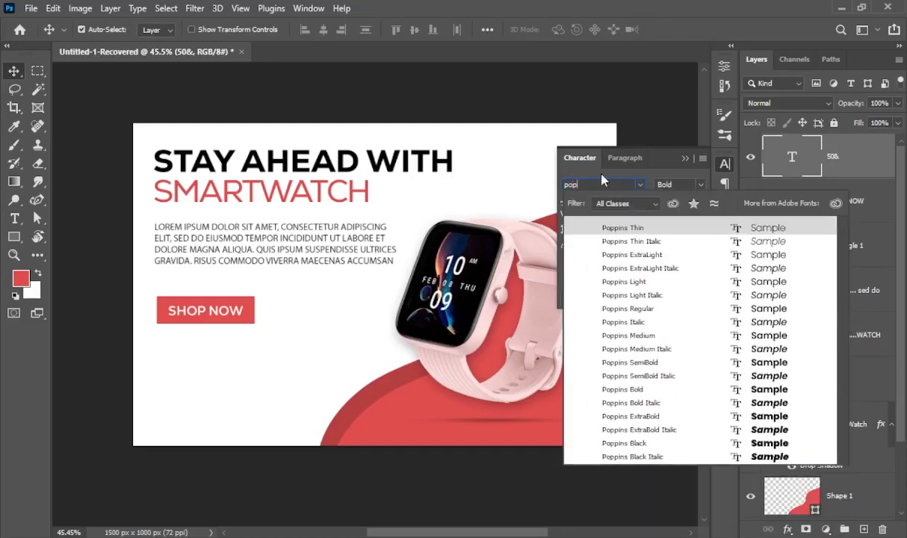
click(646, 366)
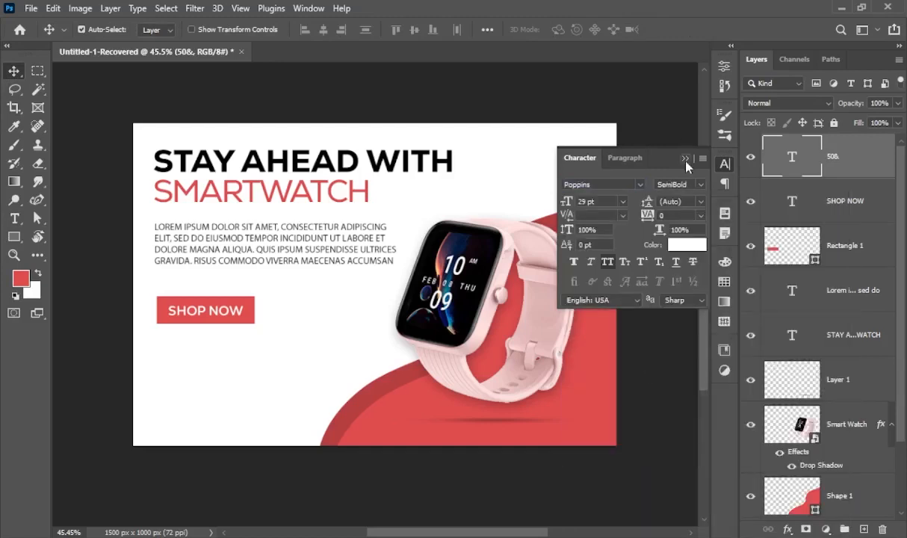
click(666, 143)
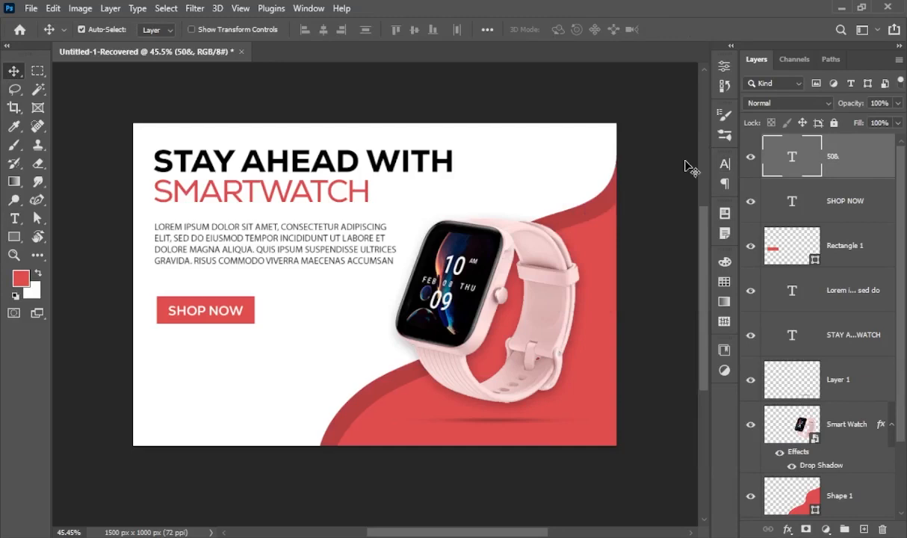
key(d)
key(alt+BackSpace)
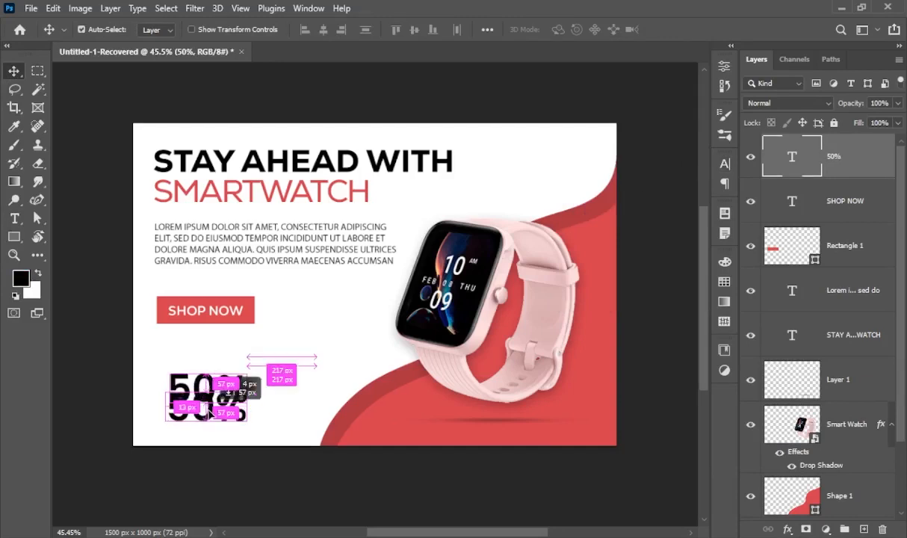
Duplicate the 50% text directly below the original and change the copy's wording to OFF.
drag(228, 381, 212, 426)
double_click(208, 423)
text(OFF)
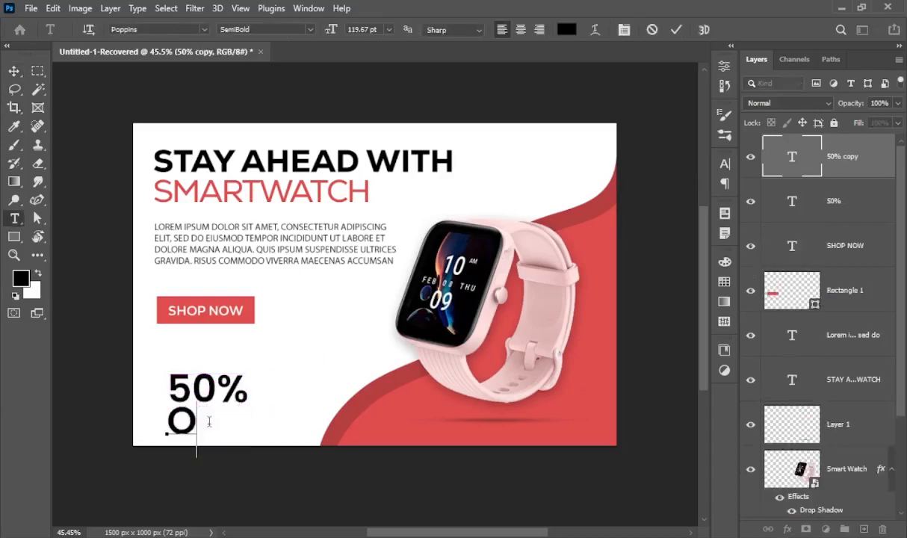
click(15, 71)
drag(278, 431, 273, 426)
Scale the OFF text up to about 110%, bringing it close to the width of the 50% text.
key(ctrl+t)
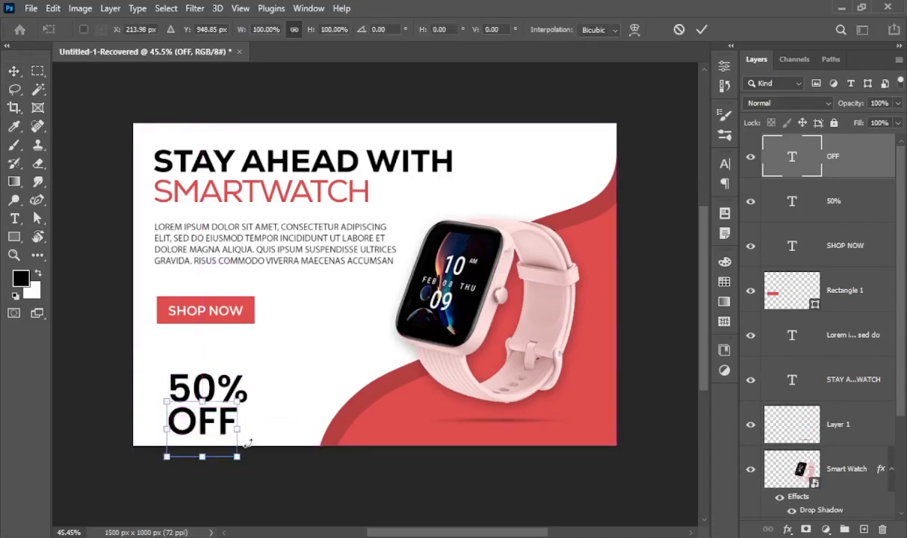
drag(243, 457, 252, 465)
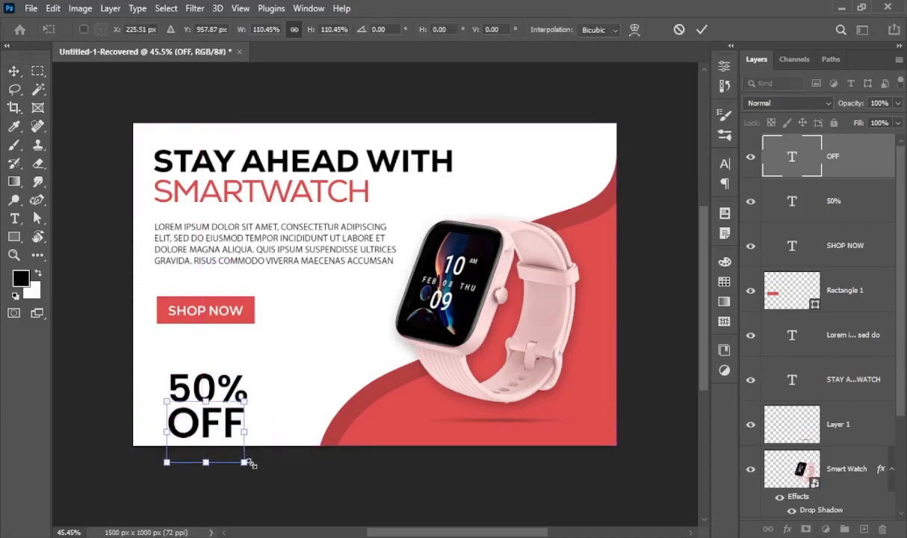
key(Return)
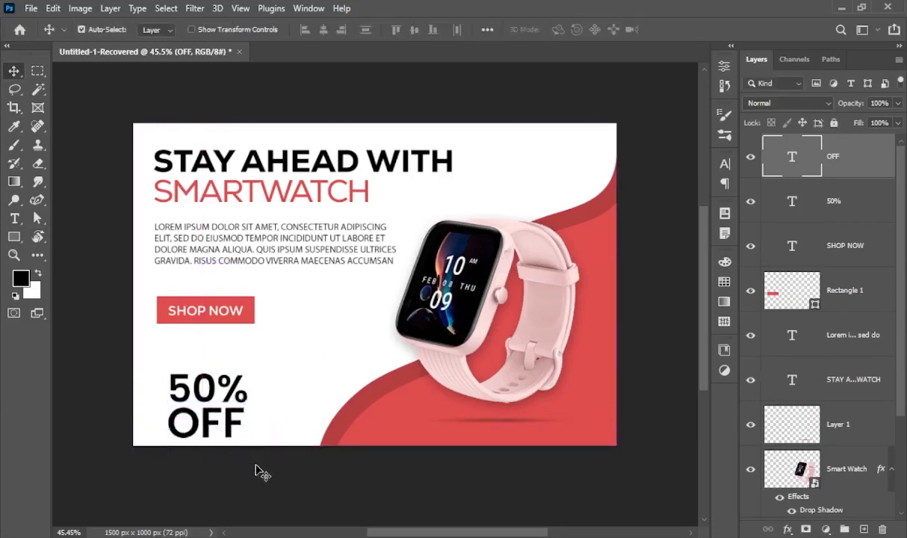
Tighten the 50% text's letter spacing by setting its tracking to -50.
click(234, 403)
click(725, 164)
double_click(677, 216)
text(-)
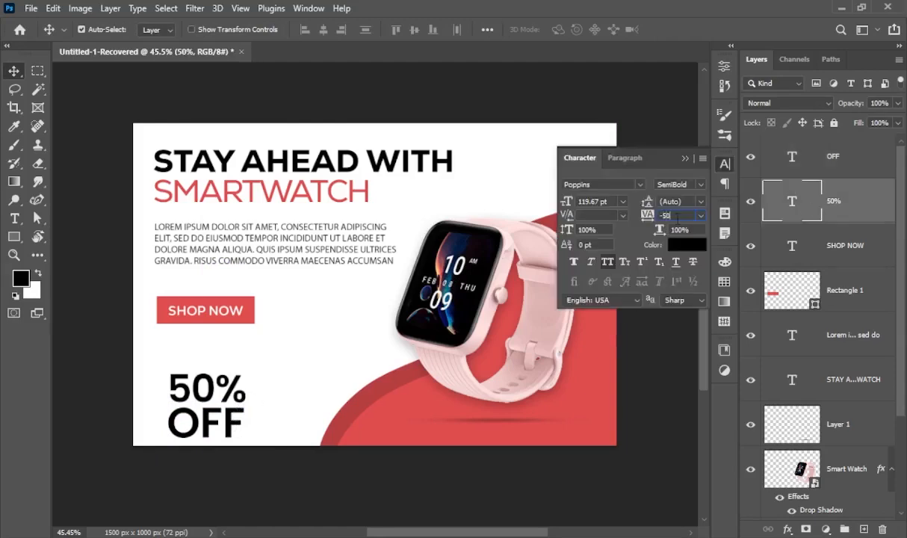
text(50)
key(Return)
Shrink the OFF text slightly so it fits within the width of the tightened 50% text.
click(834, 158)
key(ctrl+t)
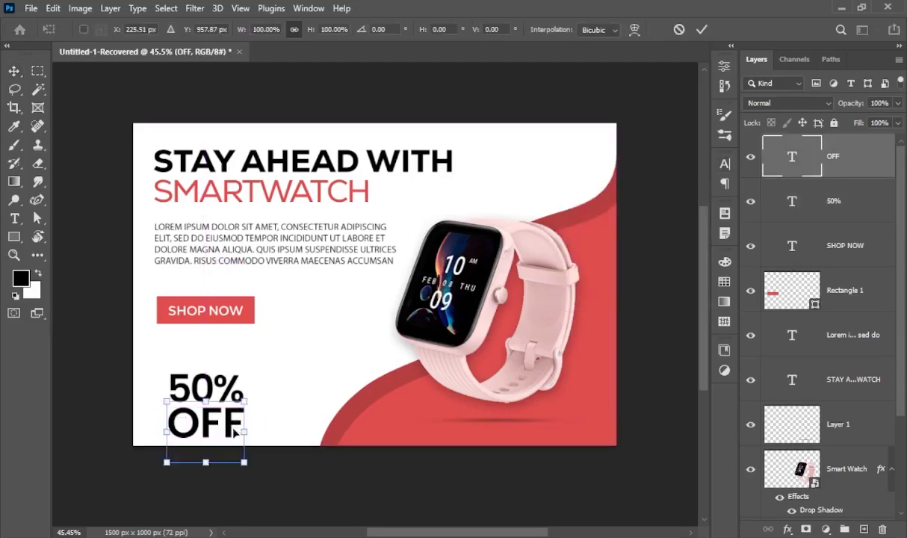
drag(246, 464, 240, 461)
key(Return)
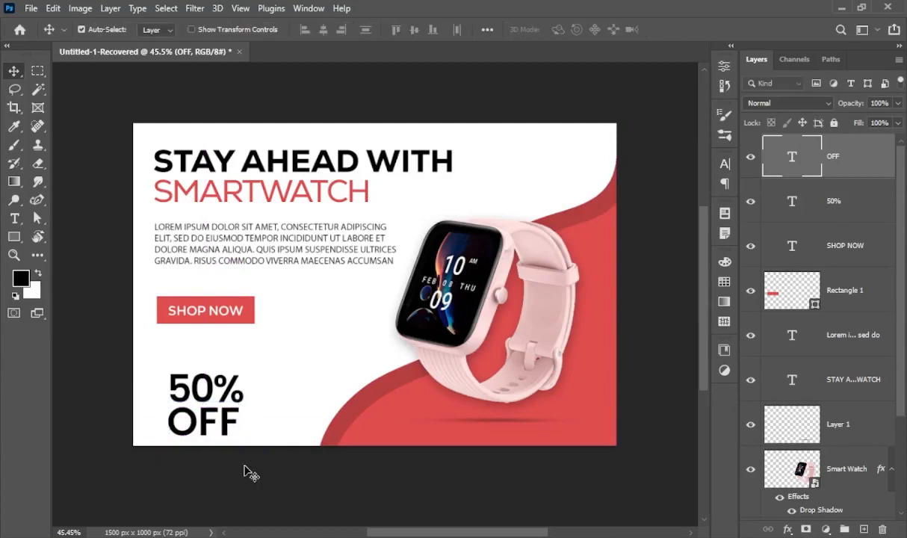
Change the OFF text's font style to Poppins Light.
click(725, 164)
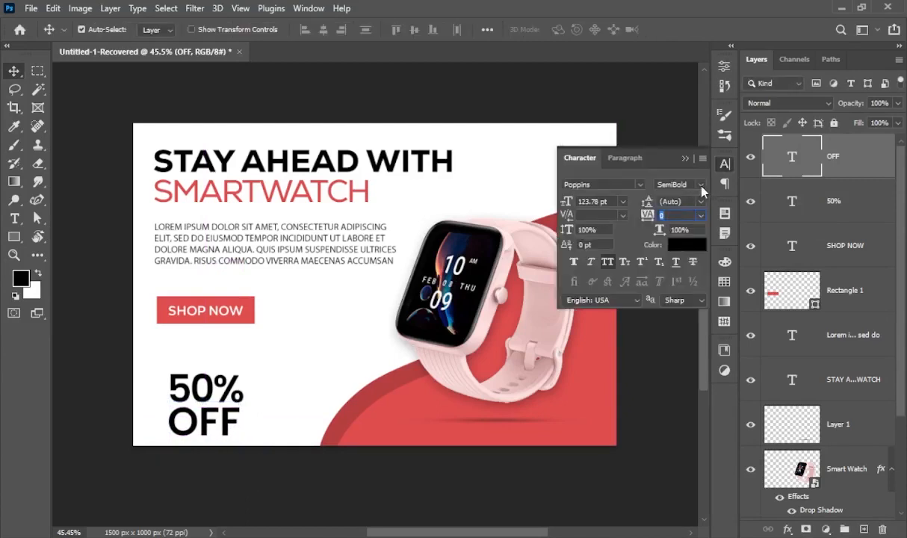
click(701, 187)
click(702, 244)
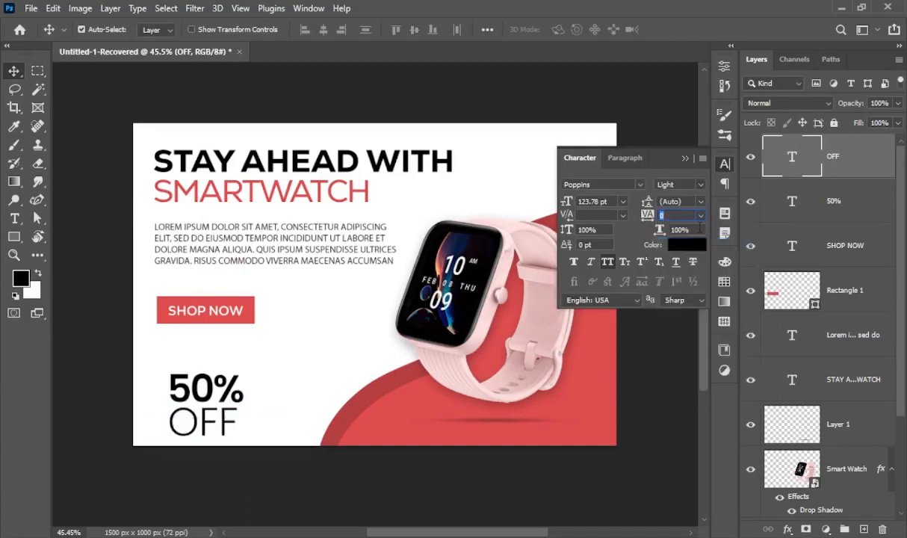
click(686, 158)
Scale the 50% and OFF texts down together and place them near the banner's lower-left corner.
drag(163, 365, 242, 454)
key(ctrl+t)
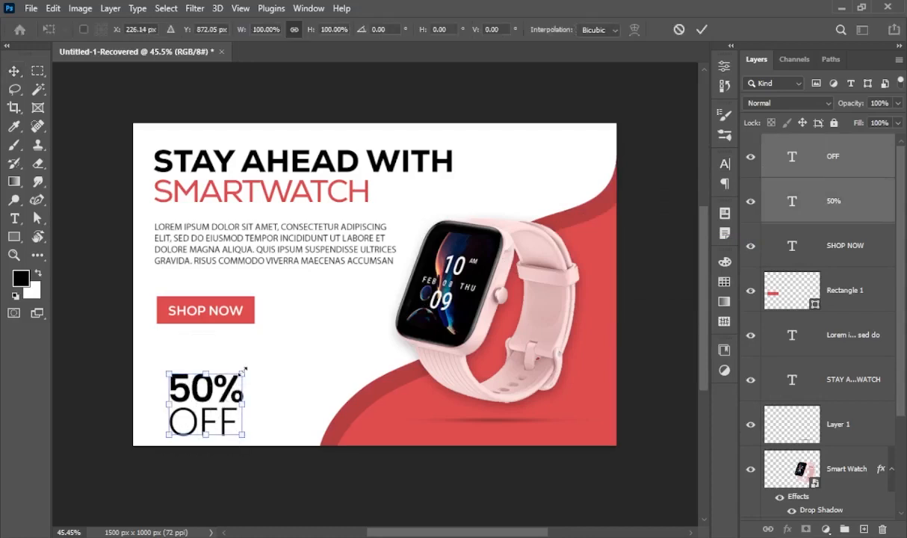
drag(245, 369, 180, 406)
key(Return)
click(263, 368)
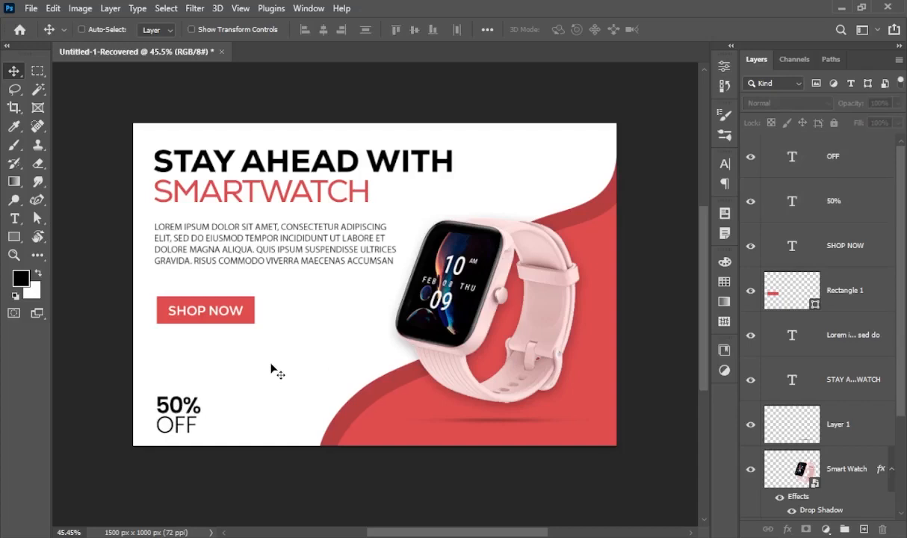
Show the rulers and place guides as left, top, right and bottom margins around the banner content.
key(ctrl+r)
drag(56, 254, 159, 256)
drag(353, 70, 352, 165)
drag(56, 219, 598, 217)
drag(341, 70, 196, 443)
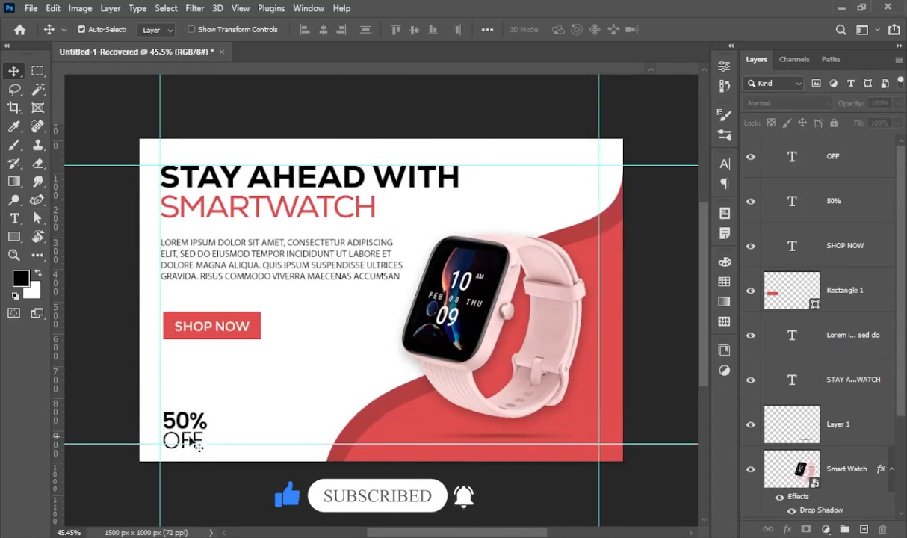
Move the 50% and OFF texts together so they sit against the left and bottom margin guides.
click(184, 413)
scroll(187, 422, up, 3)
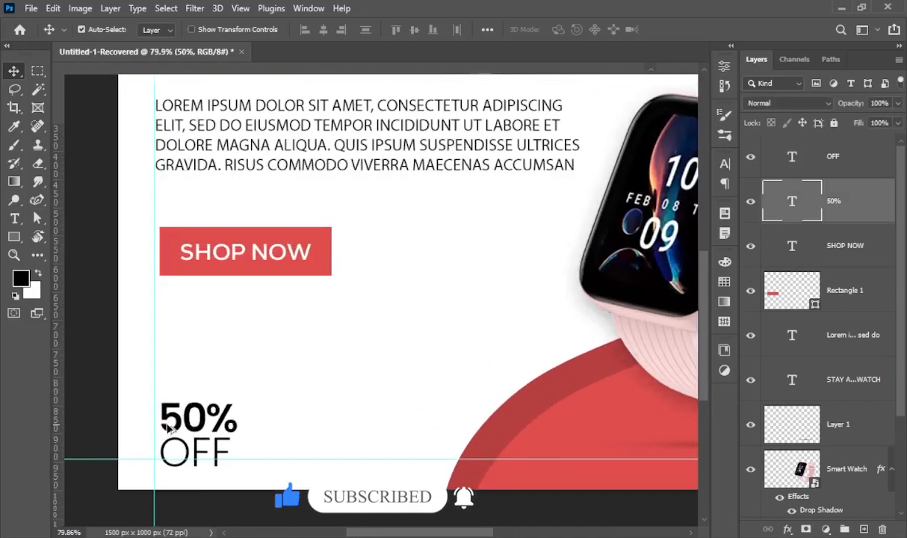
mouse_move(185, 425)
mouse_down()
mouse_move(182, 415)
mouse_move(209, 420)
mouse_move(202, 424)
mouse_up()
key(ctrl+z)
ctrl+shift+click(188, 452)
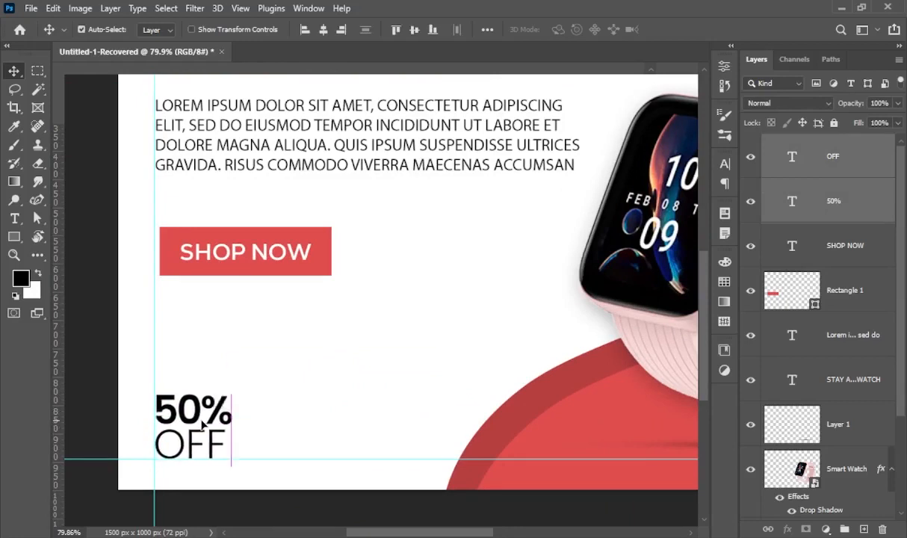
click(272, 345)
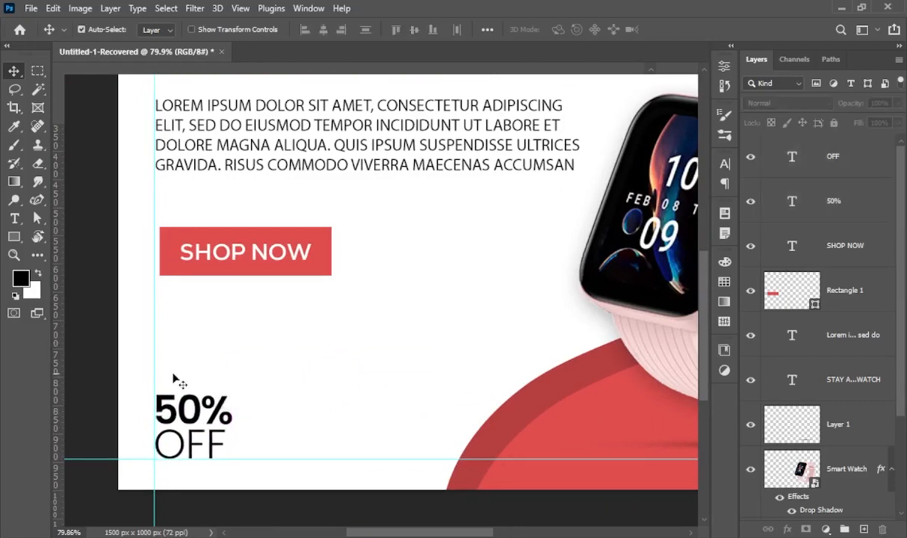
drag(172, 373, 216, 456)
key(Left)
key(Left)
key(Left)
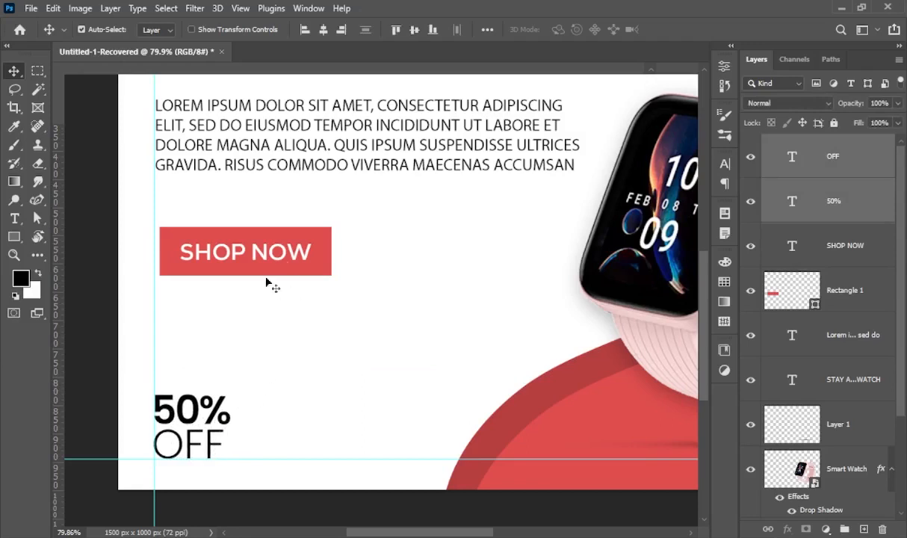
Nudge the SHOP NOW text and its rectangle left until the button meets the left margin guide.
drag(248, 321, 296, 247)
key(Left)
key(Left)
key(Left)
key(Left)
key(Left)
key(Left)
key(Left)
key(Left)
key(Left)
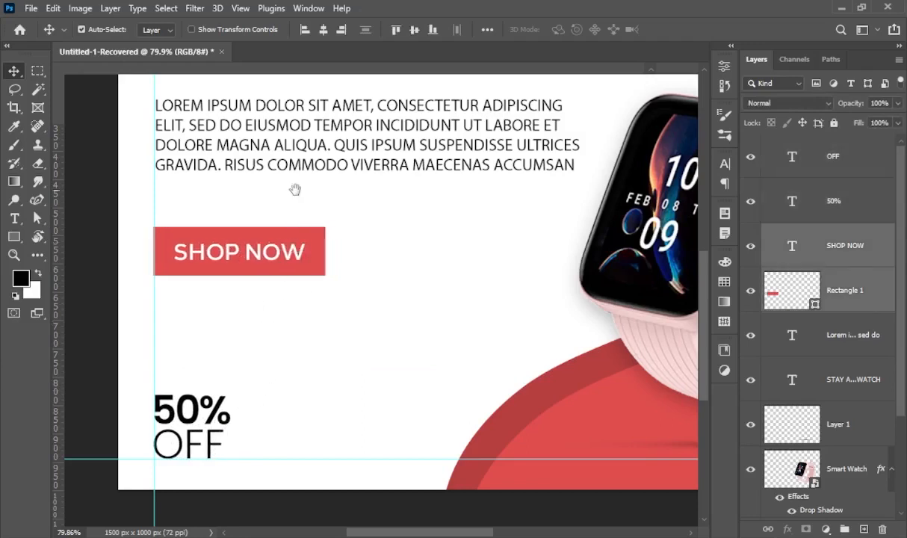
Align the paragraph and the heading with the left margin guide.
scroll(297, 299, up, 5)
drag(304, 263, 305, 270)
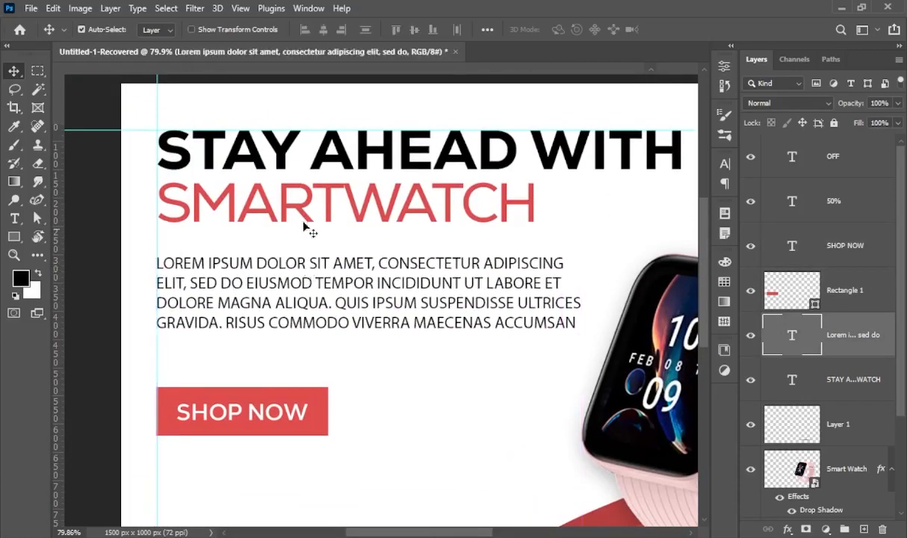
click(302, 216)
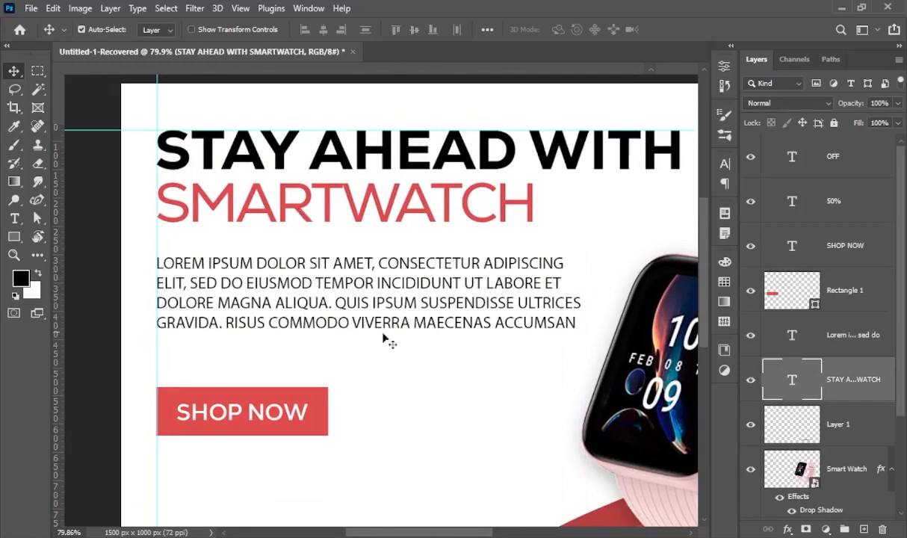
Move the smartwatch and its floor shadow right, close to the right margin guide.
drag(556, 275, 170, 205)
scroll(230, 245, down, 5)
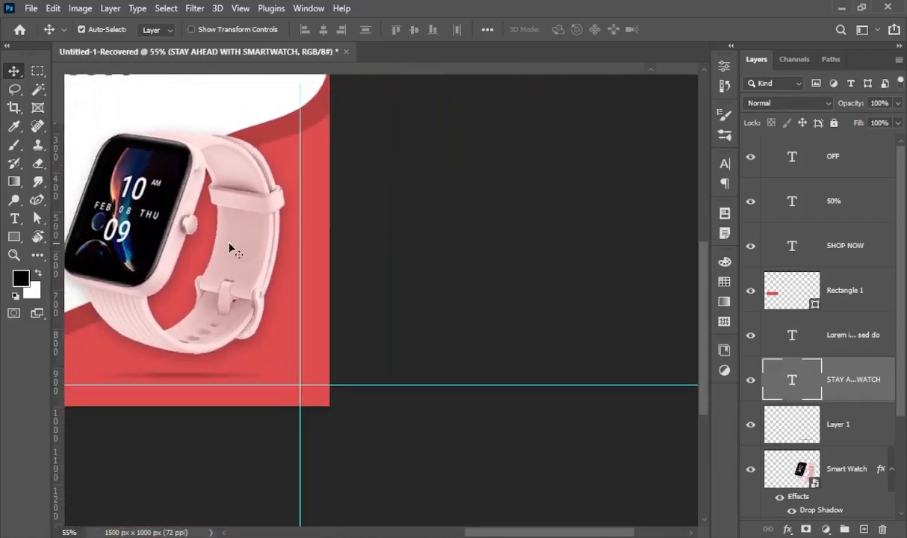
drag(230, 244, 376, 374)
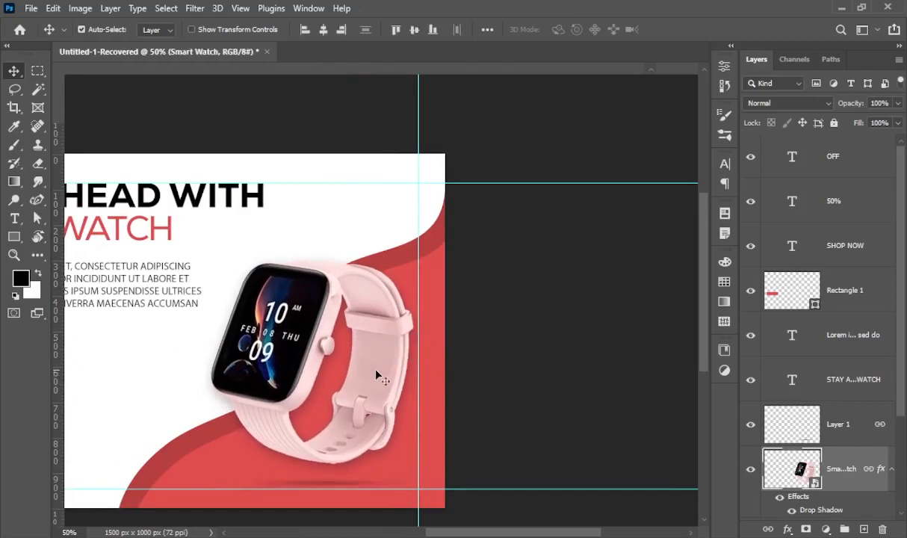
Deselect the smartwatch and hide the rulers and guides.
click(544, 332)
drag(458, 319, 567, 316)
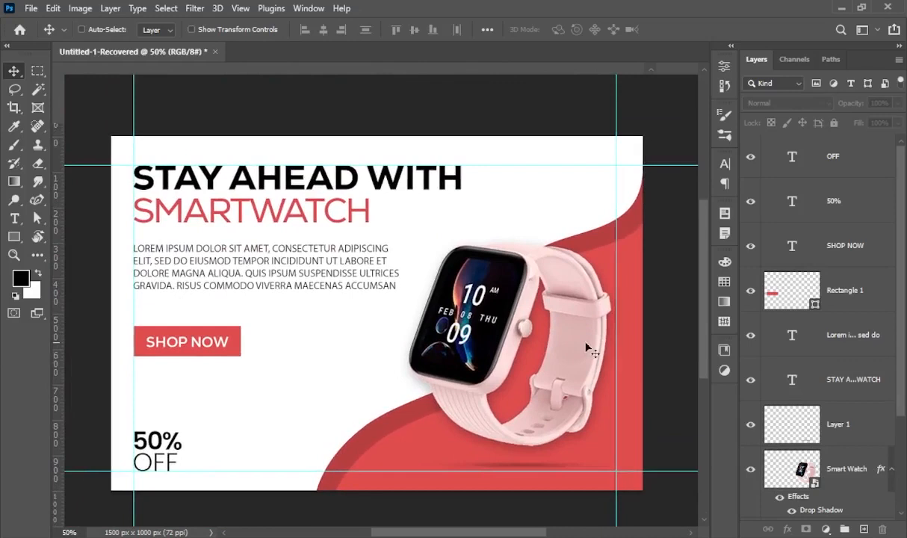
scroll(587, 348, down, 1)
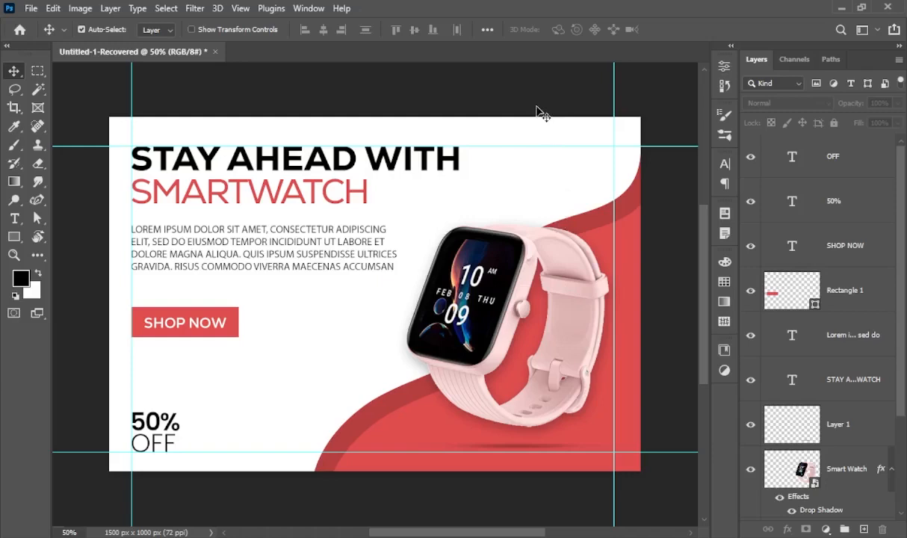
key(ctrl+semicolon)
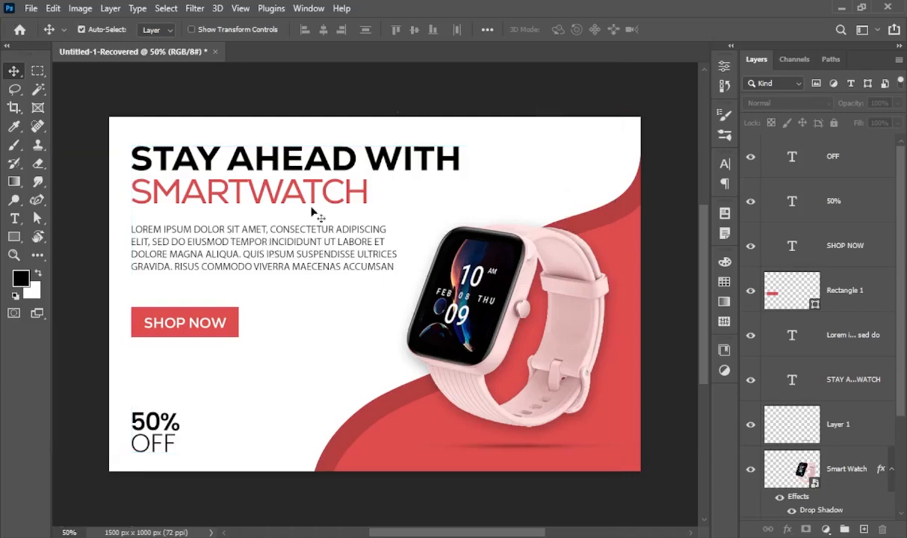
Nudge the smartwatch slightly and scale it down to about 99%.
click(493, 301)
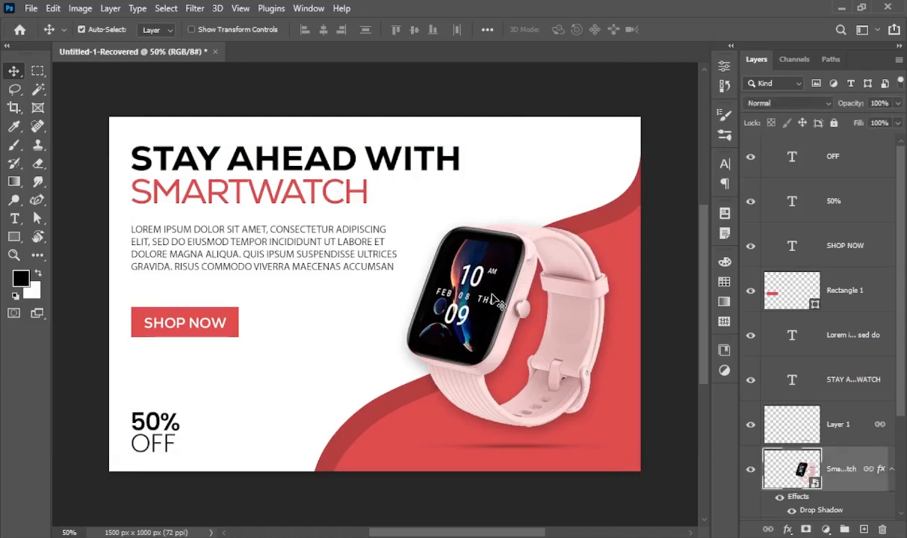
drag(491, 294, 490, 296)
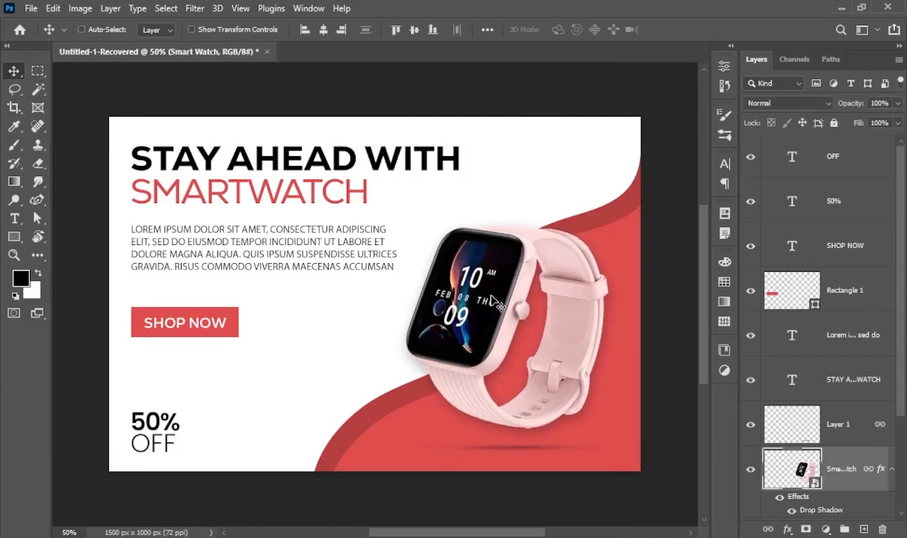
key(ctrl+t)
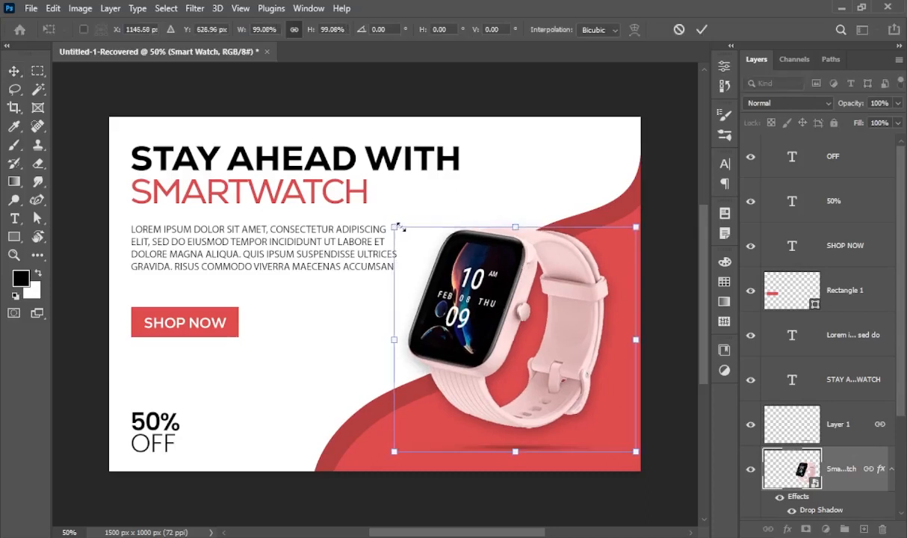
key(Return)
click(290, 171)
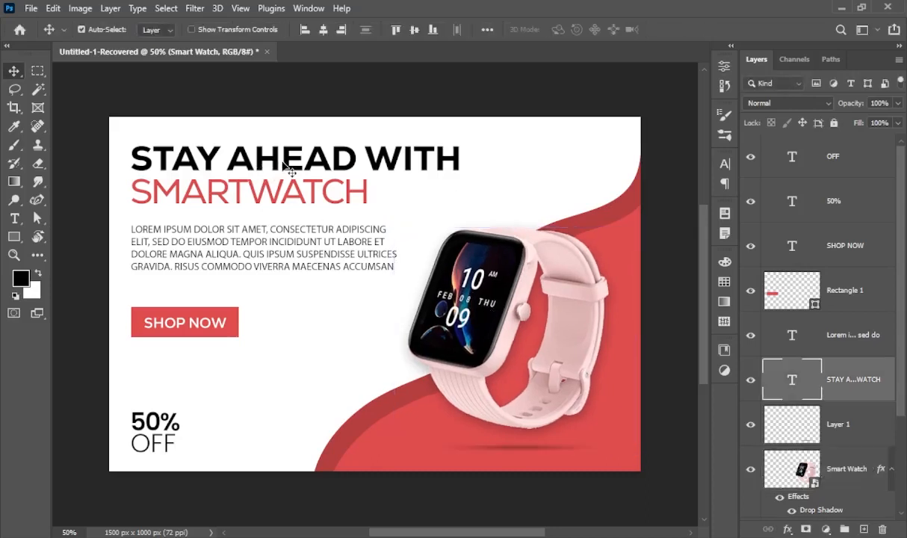
click(278, 234)
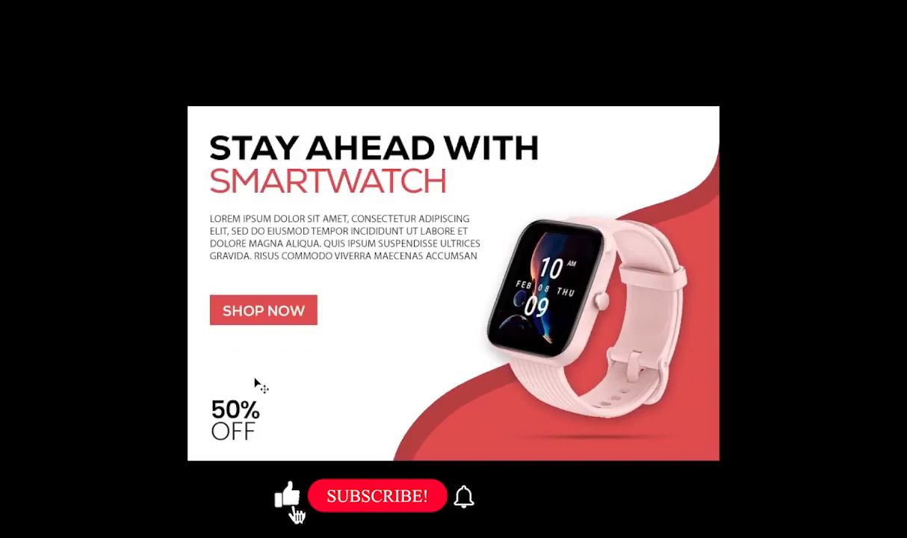